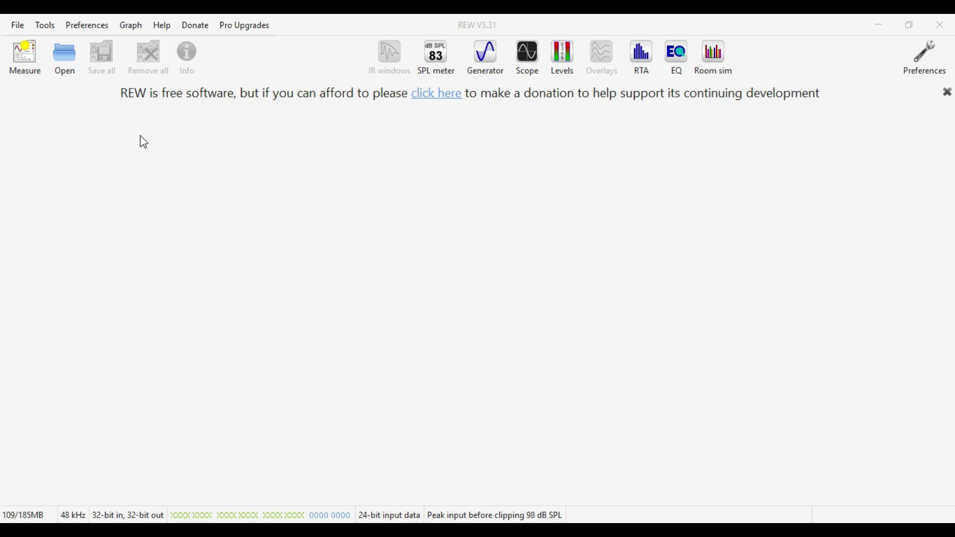
# Run an SPL sweep measurement named L MID with loopback timing reference, and set its trace colour to black
pyautogui.click(16, 51)
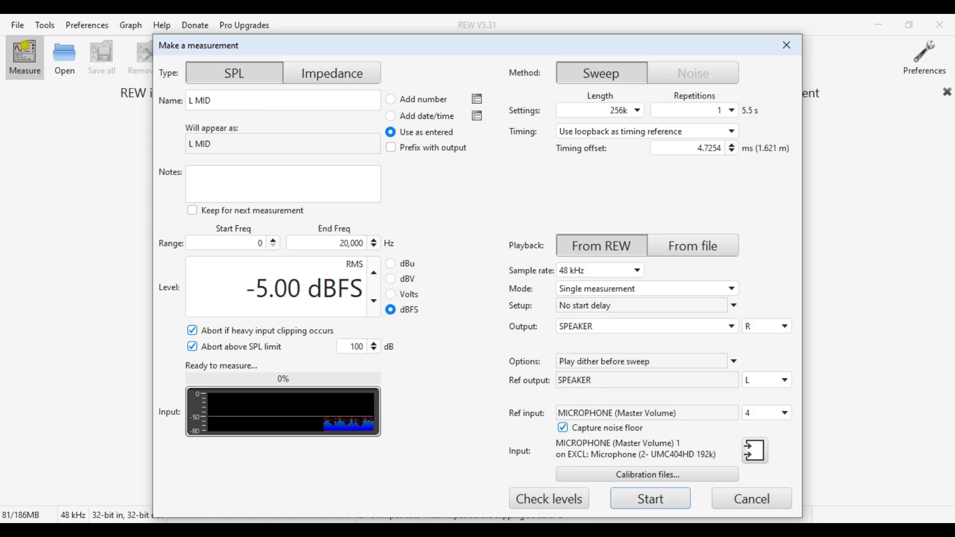
pyautogui.click(651, 497)
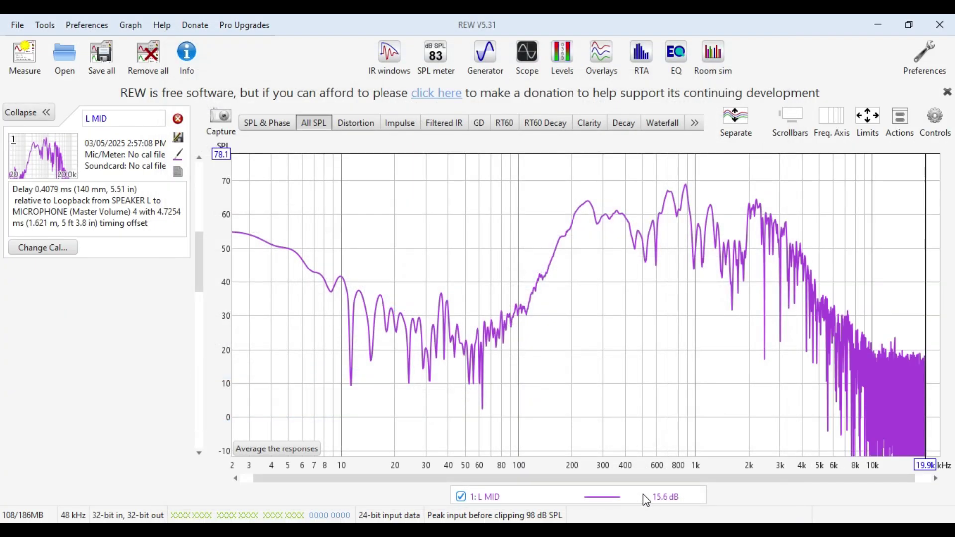
pyautogui.click(176, 156)
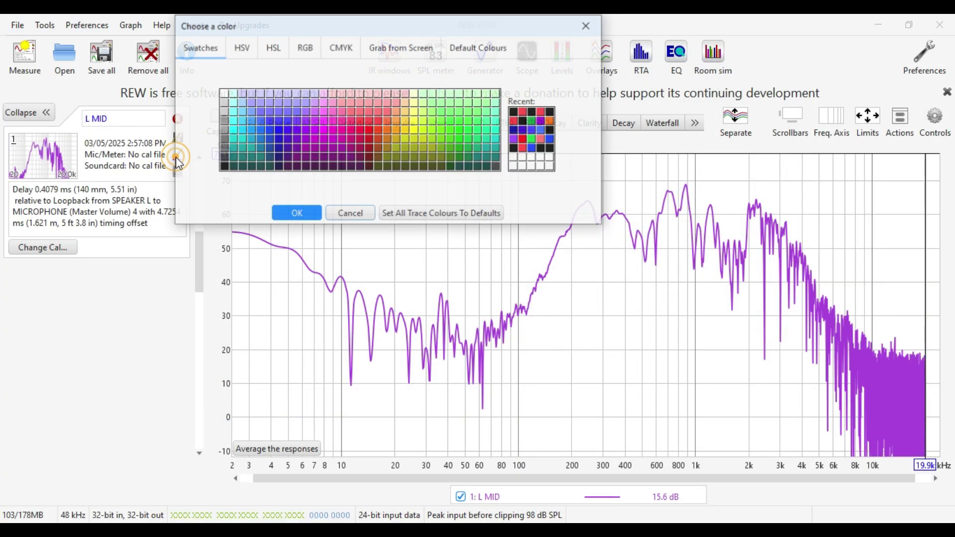
pyautogui.click(224, 167)
pyautogui.click(285, 210)
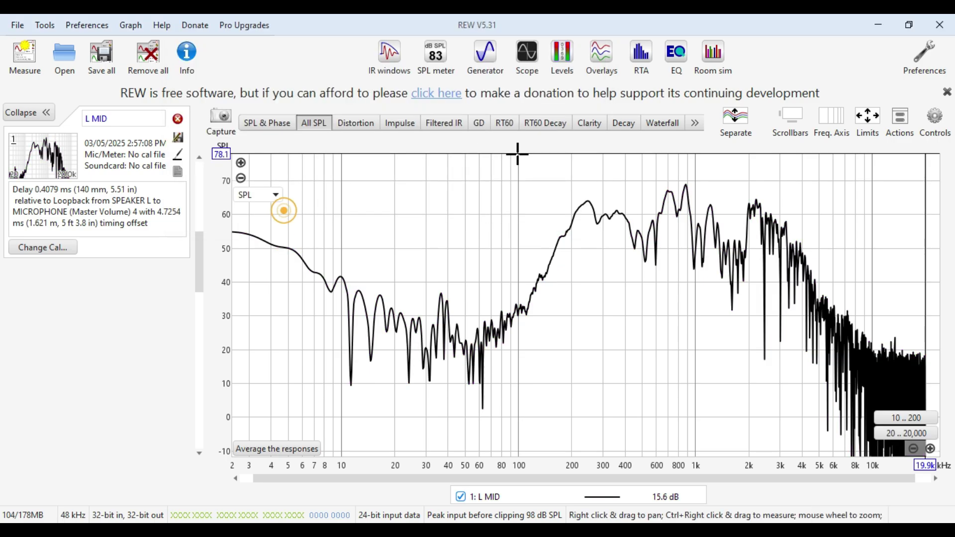
# Apply 1/6 smoothing to the L MID response in the All SPL graph
pyautogui.click(892, 118)
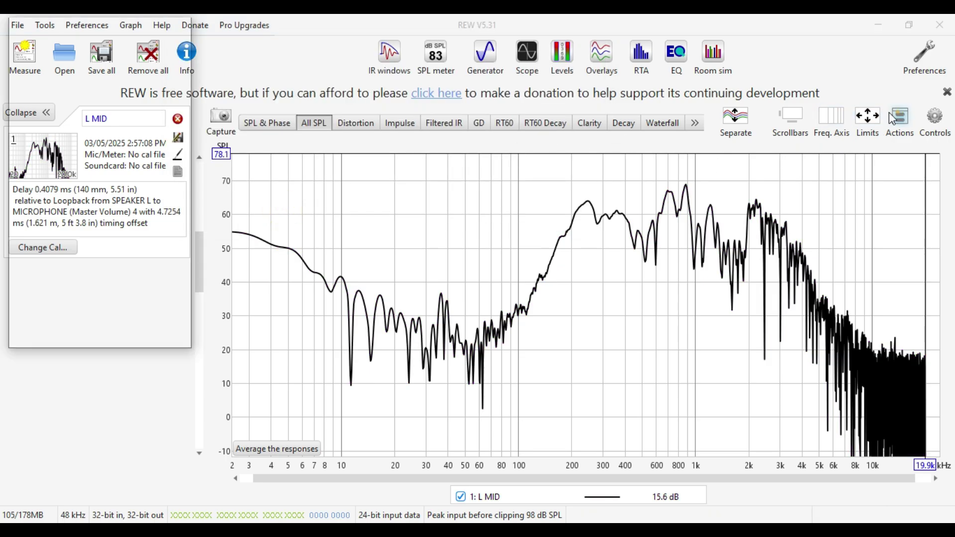
pyautogui.click(131, 110)
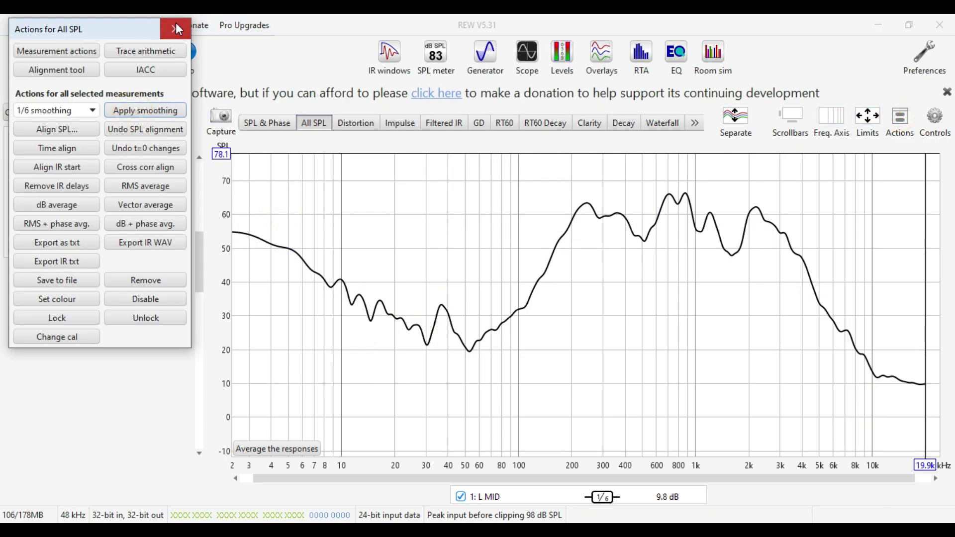
pyautogui.click(175, 29)
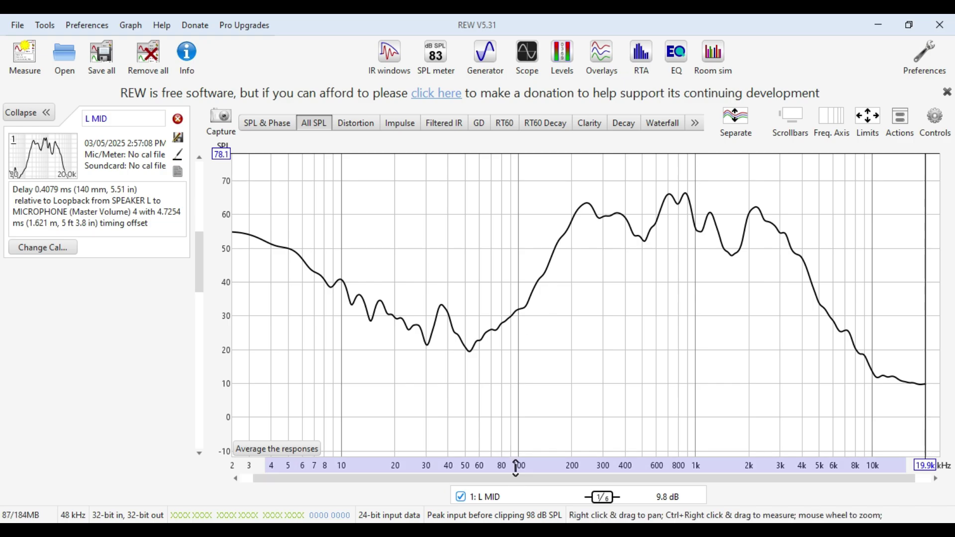
# Switch to DSP PC-Tool and view the crossover filter settings of the Front L Mid output
pyautogui.click(475, 530)
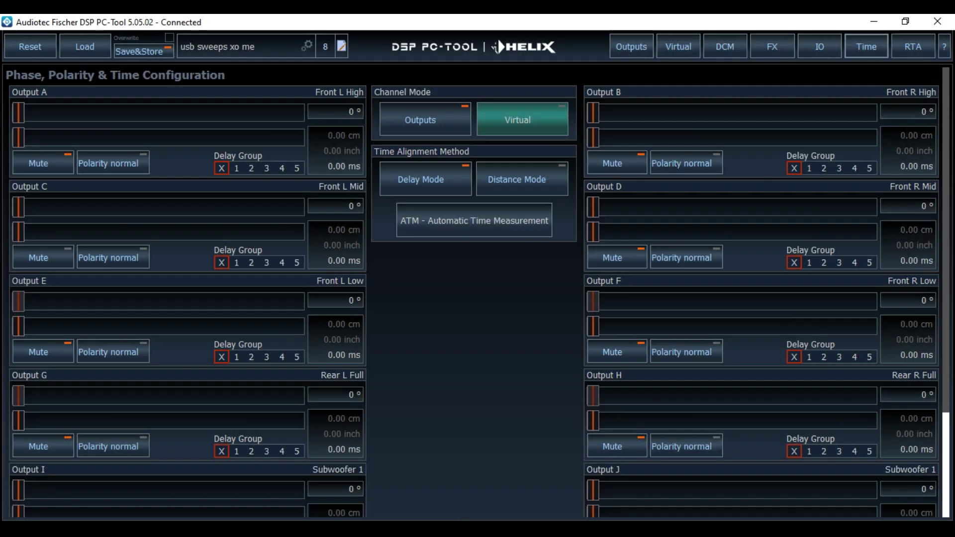
pyautogui.click(613, 56)
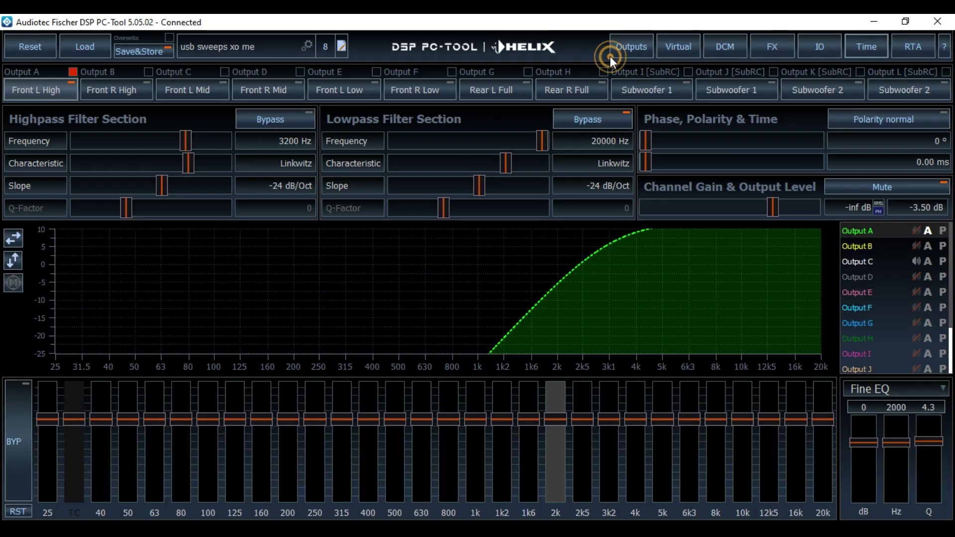
pyautogui.click(207, 90)
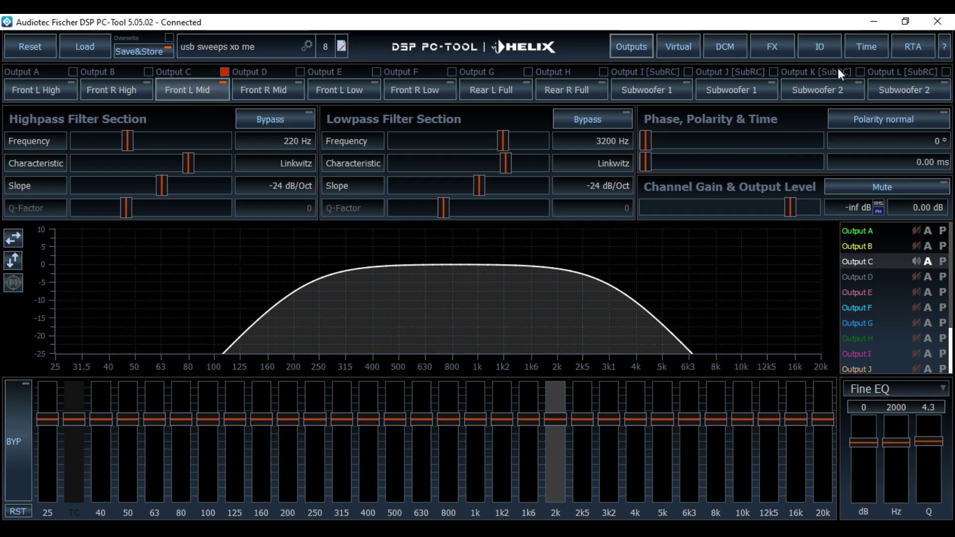
# Set the time delay of Output C (Front L Mid) to 2.00 ms and return to REW
pyautogui.click(865, 46)
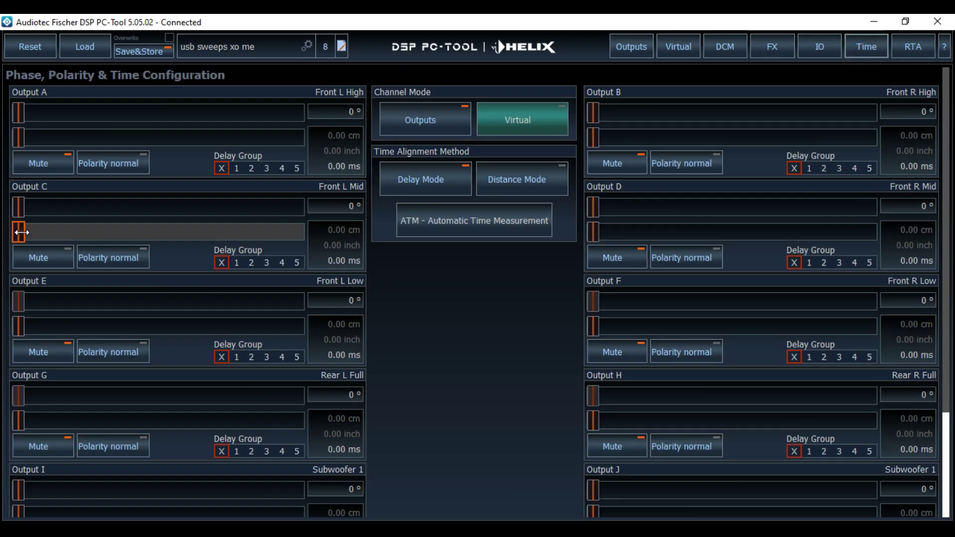
pyautogui.moveTo(21, 232)
pyautogui.mouseDown()
pyautogui.moveTo(53, 232)
pyautogui.moveTo(35, 233)
pyautogui.mouseUp()
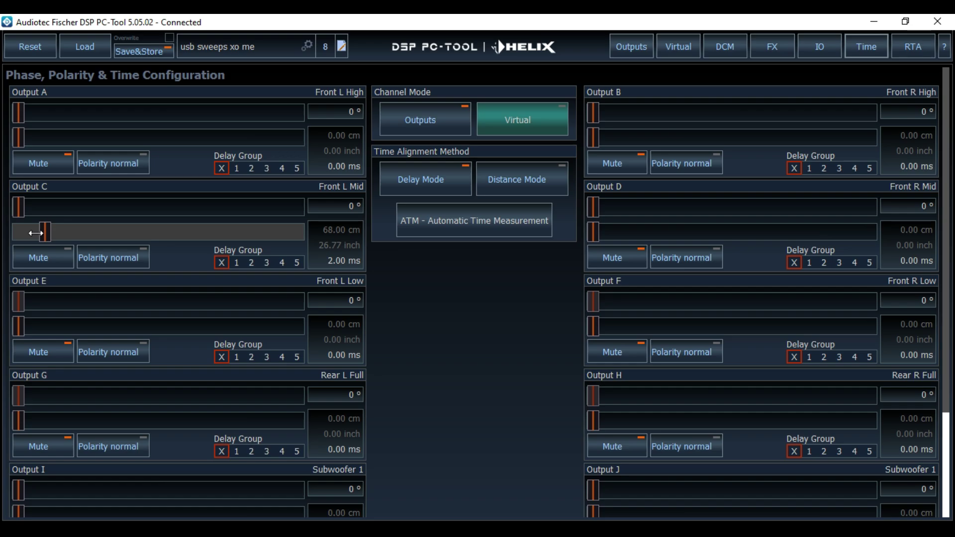
pyautogui.click(880, 21)
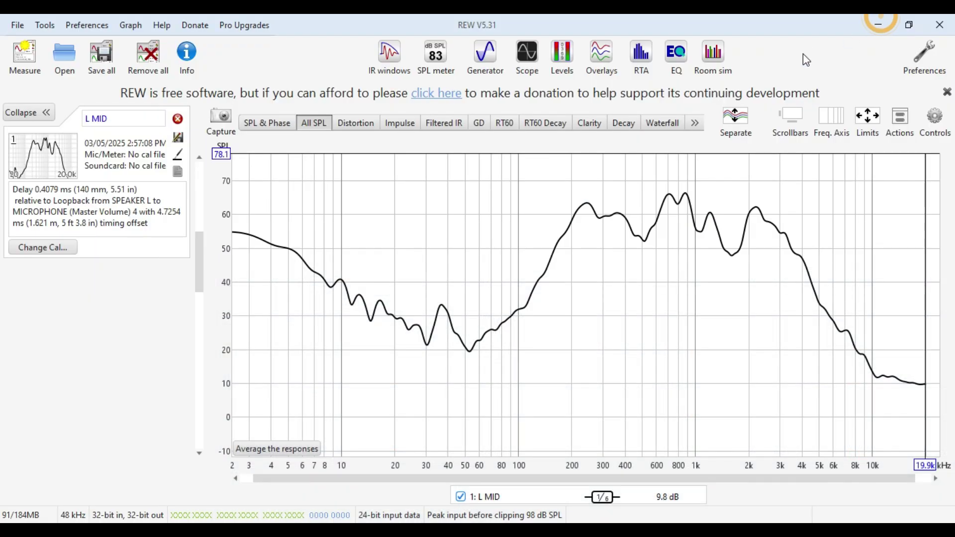
# Run another sweep measurement with the same settings, named L MID + 2 MS DELAY
pyautogui.click(24, 73)
pyautogui.doubleClick(227, 98)
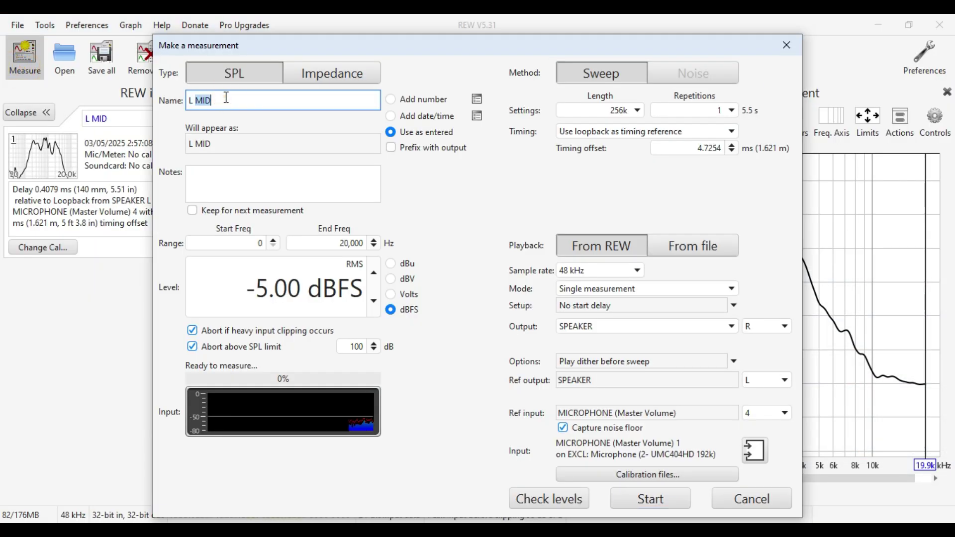
pyautogui.click(227, 97)
pyautogui.write('+ ')
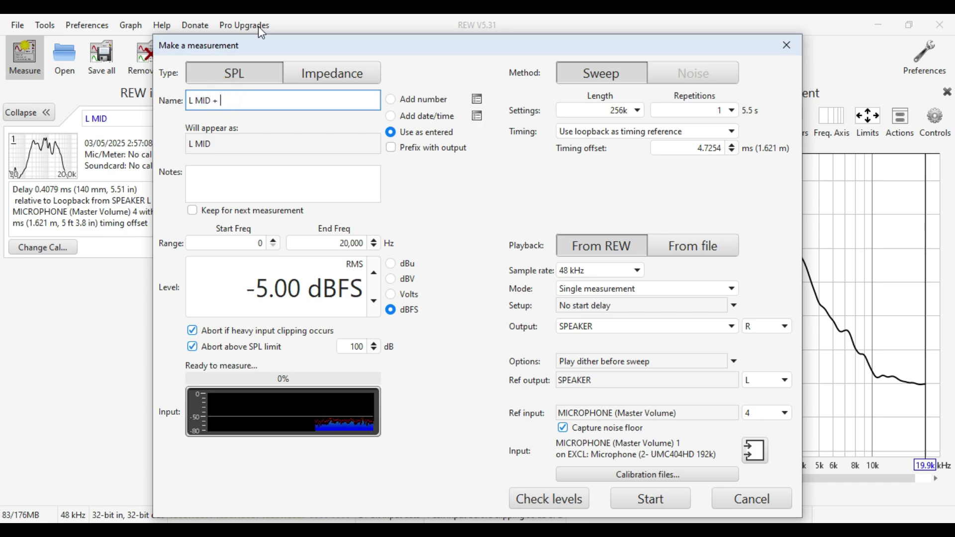
pyautogui.write('2 MS')
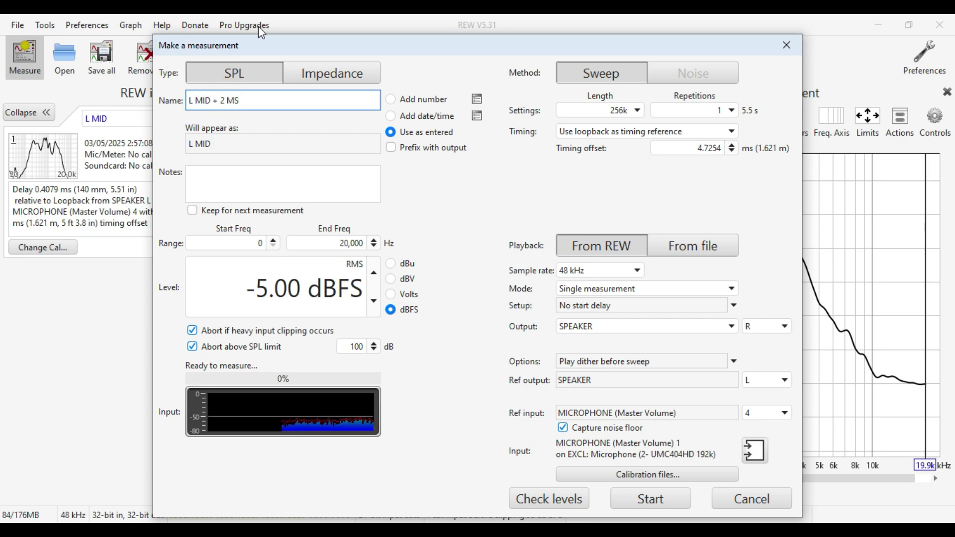
pyautogui.write(' DELAY')
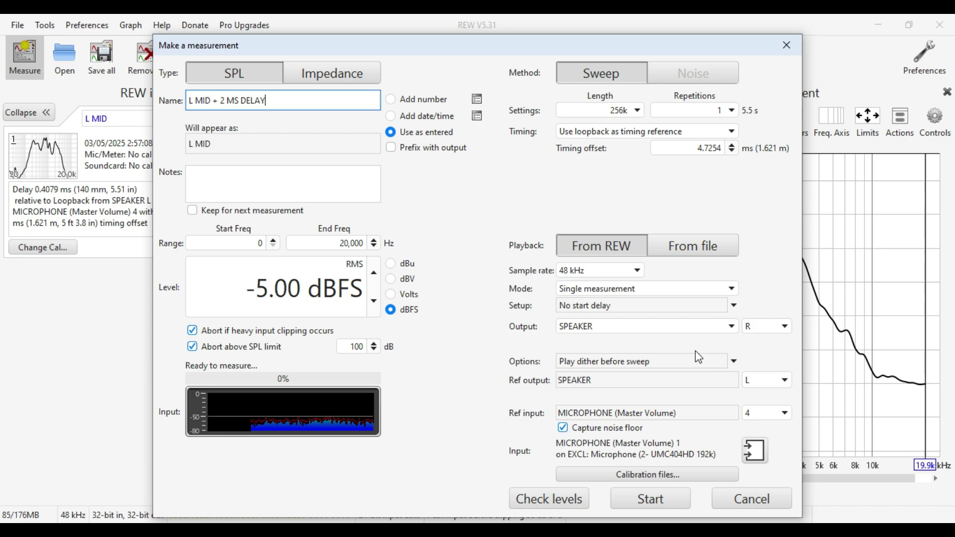
pyautogui.click(651, 497)
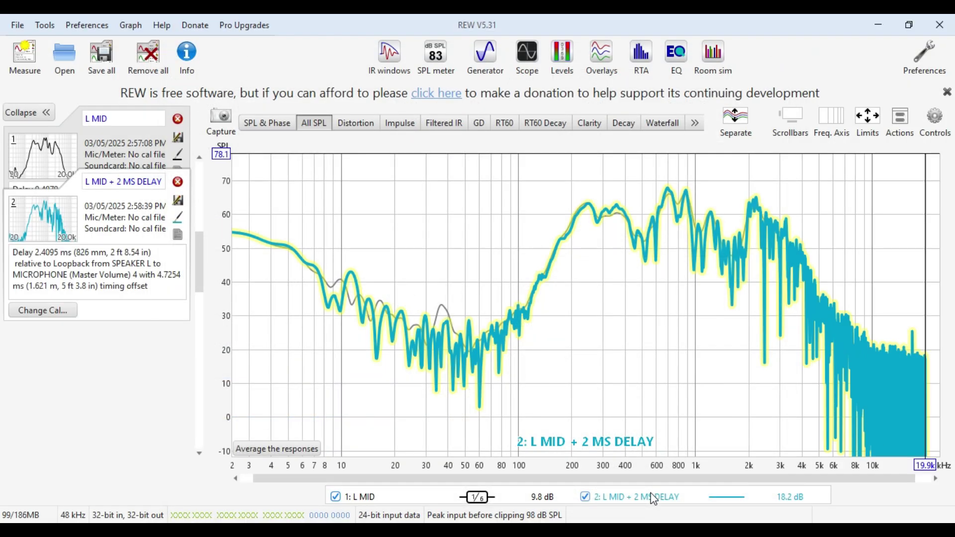
# Apply 1/6 smoothing to the L MID + 2 MS DELAY response as well
pyautogui.click(900, 115)
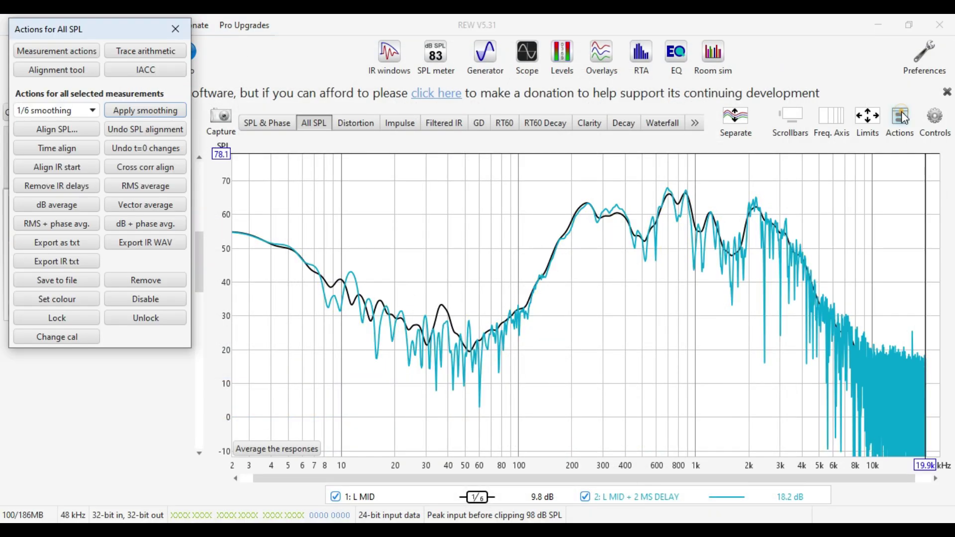
pyautogui.click(132, 111)
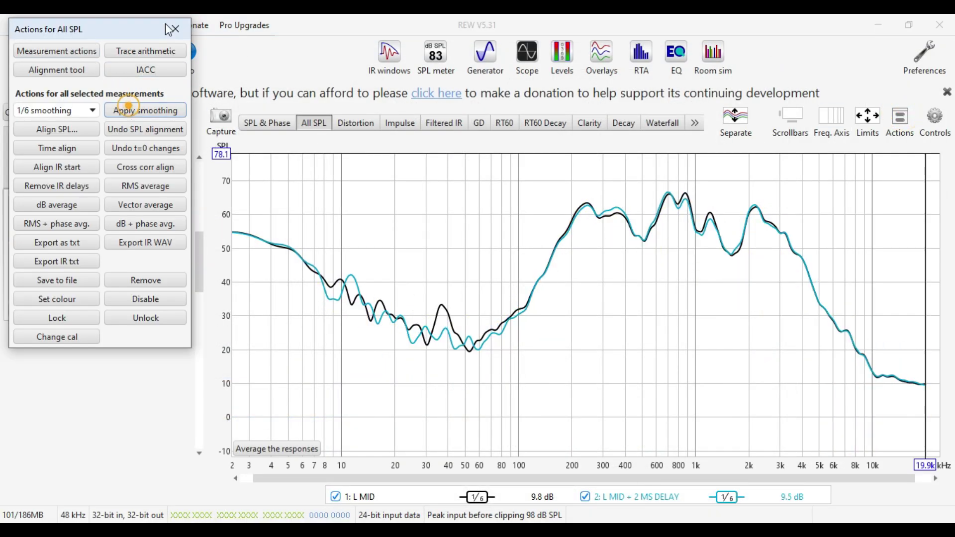
pyautogui.click(174, 29)
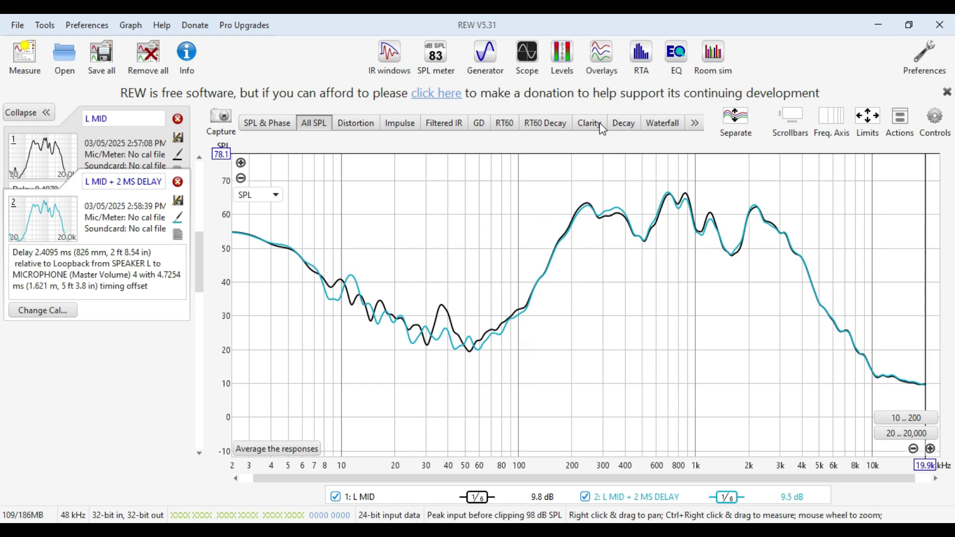
# Compare the phase of both measurements in a maximized Overlays window, hiding and reshowing the L MID + 2 MS DELAY trace
pyautogui.click(598, 66)
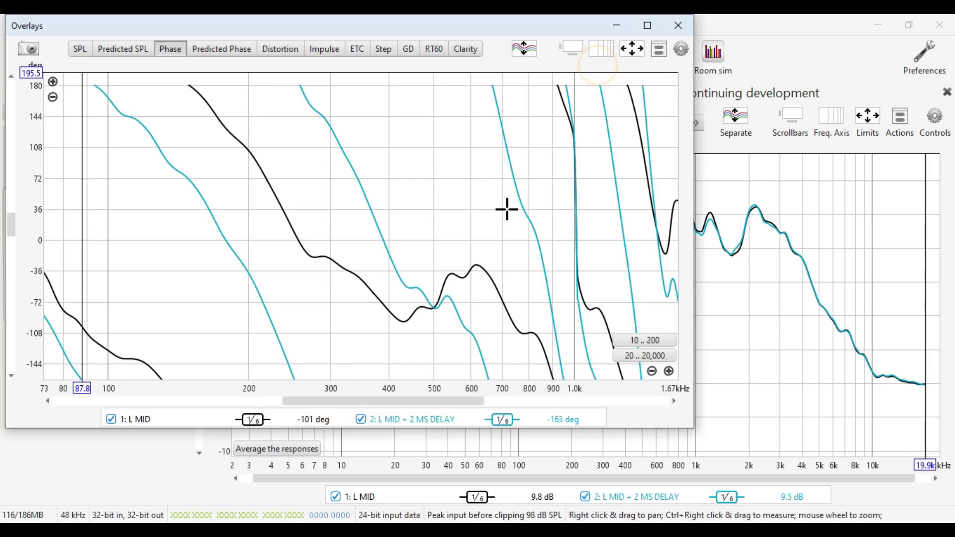
pyautogui.click(647, 25)
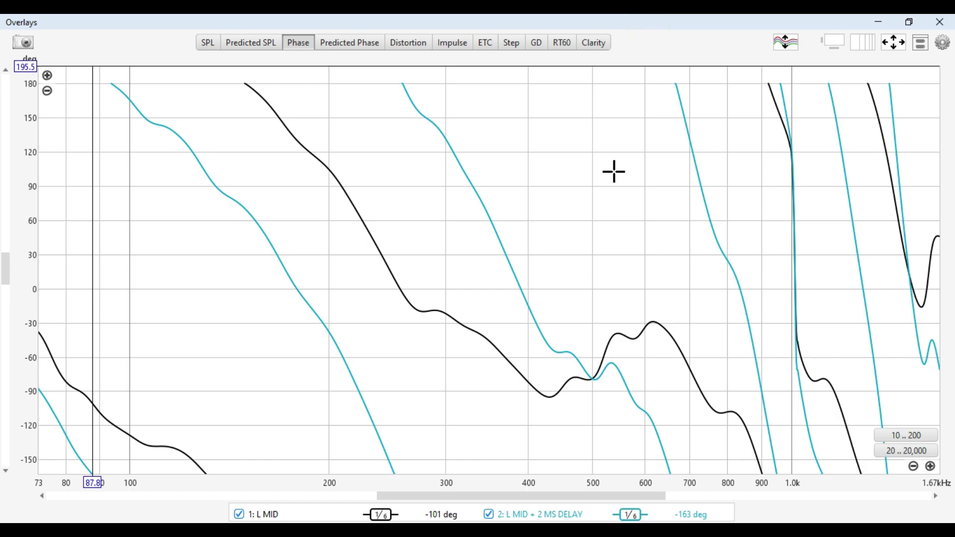
pyautogui.click(498, 514)
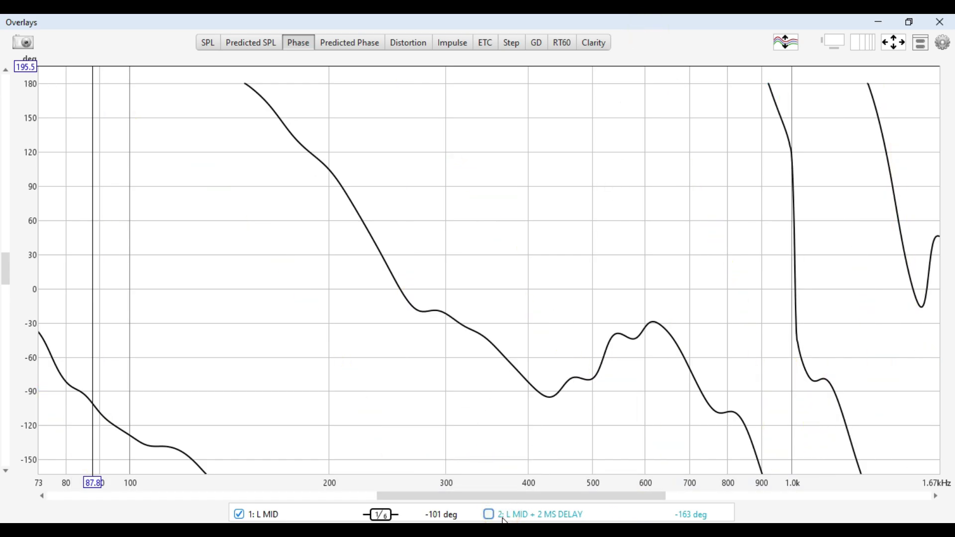
pyautogui.click(504, 518)
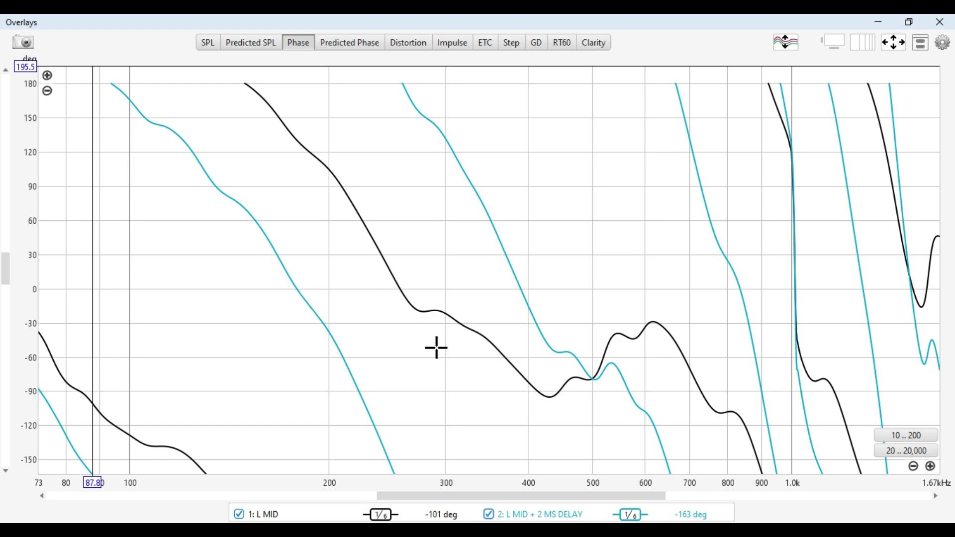
# Compare the impulse responses of L MID and L MID + 2 MS DELAY by toggling their traces, leaving both displayed
pyautogui.click(452, 44)
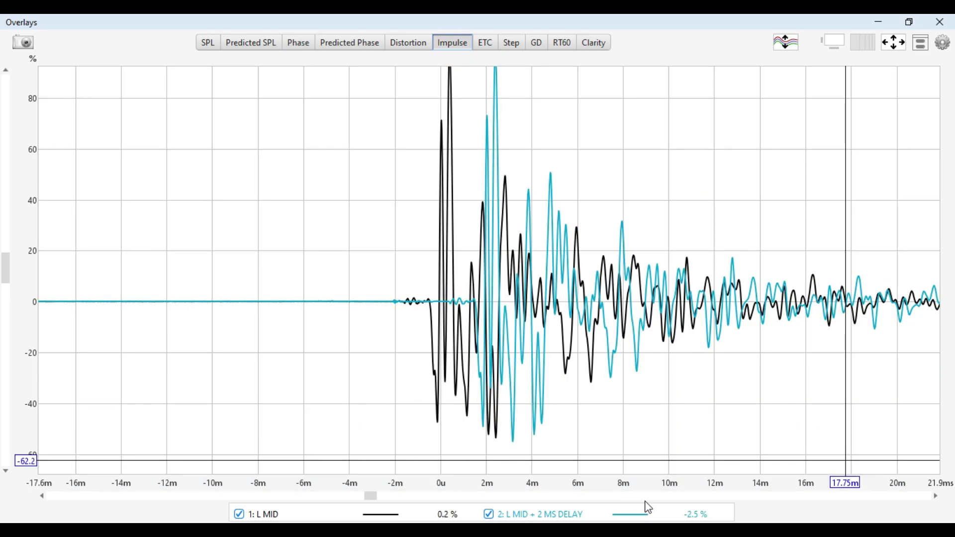
pyautogui.click(546, 518)
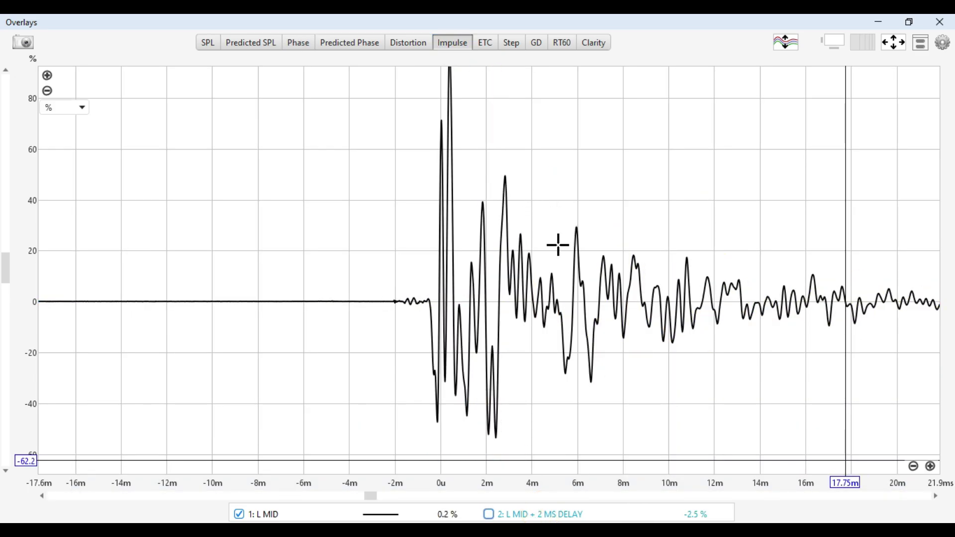
pyautogui.click(520, 515)
pyautogui.click(520, 516)
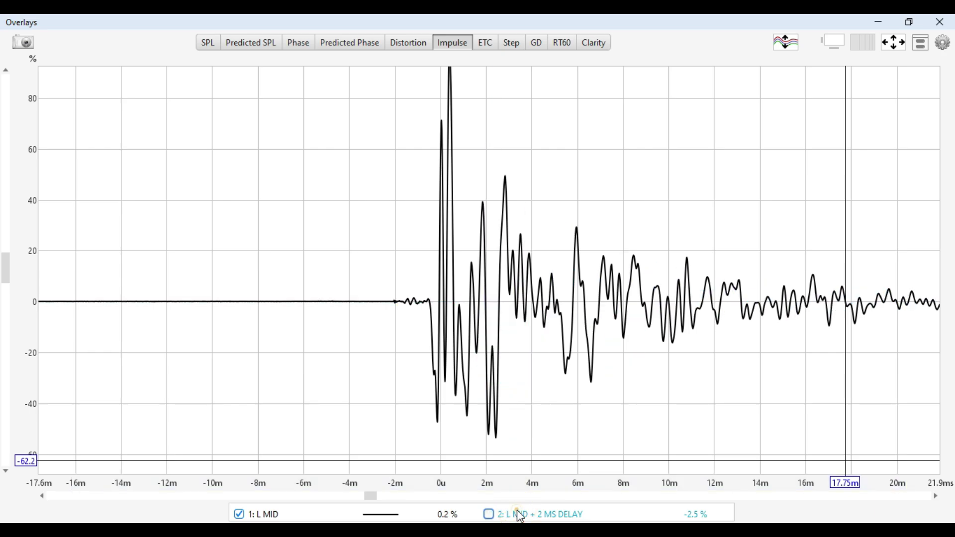
pyautogui.click(521, 516)
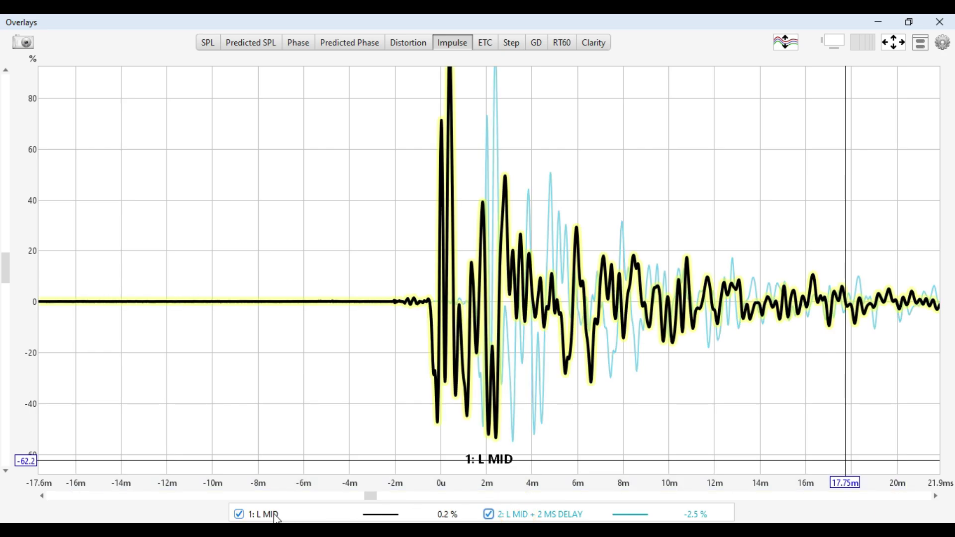
pyautogui.click(273, 515)
pyautogui.click(504, 516)
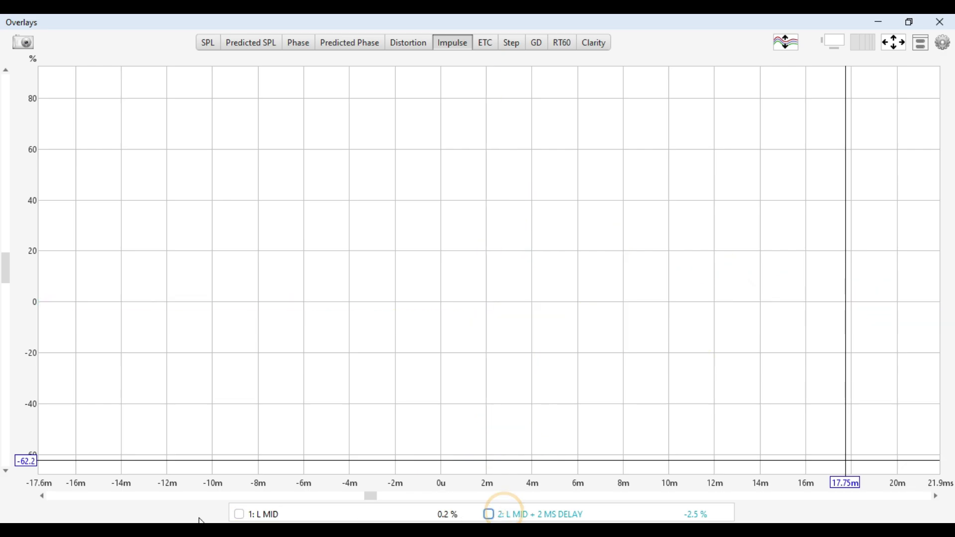
pyautogui.click(240, 515)
pyautogui.click(490, 515)
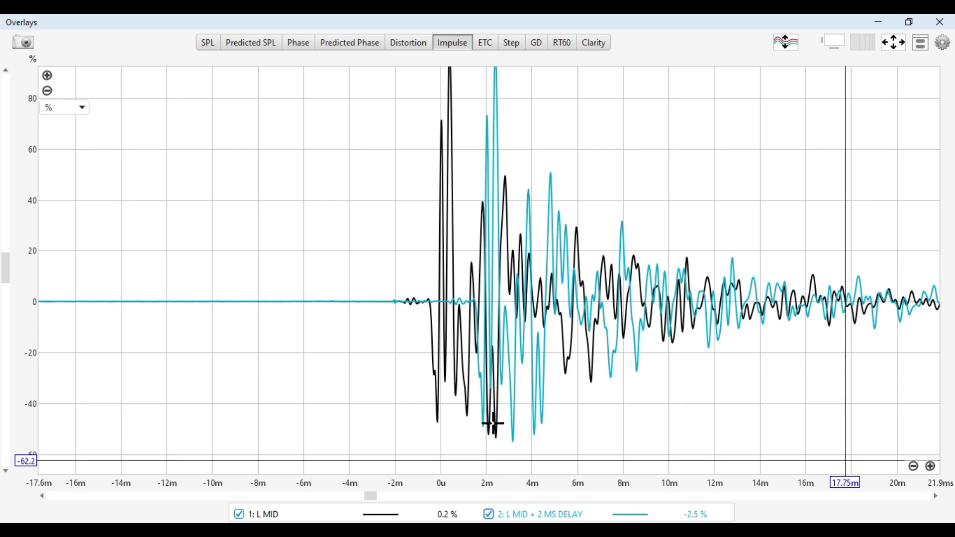
# Isolate the L MID impulse response by hiding the L MID + 2 MS DELAY trace
pyautogui.click(489, 514)
pyautogui.click(271, 515)
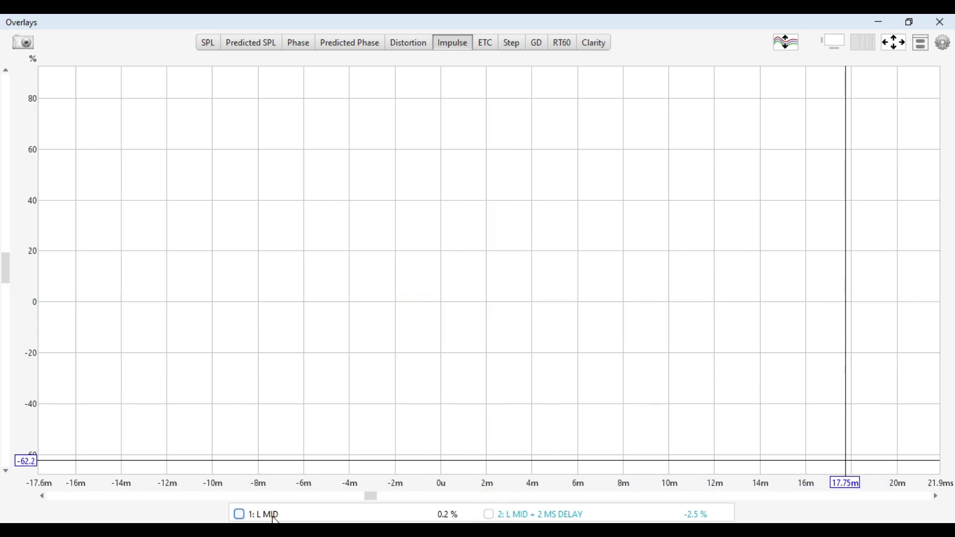
pyautogui.click(275, 517)
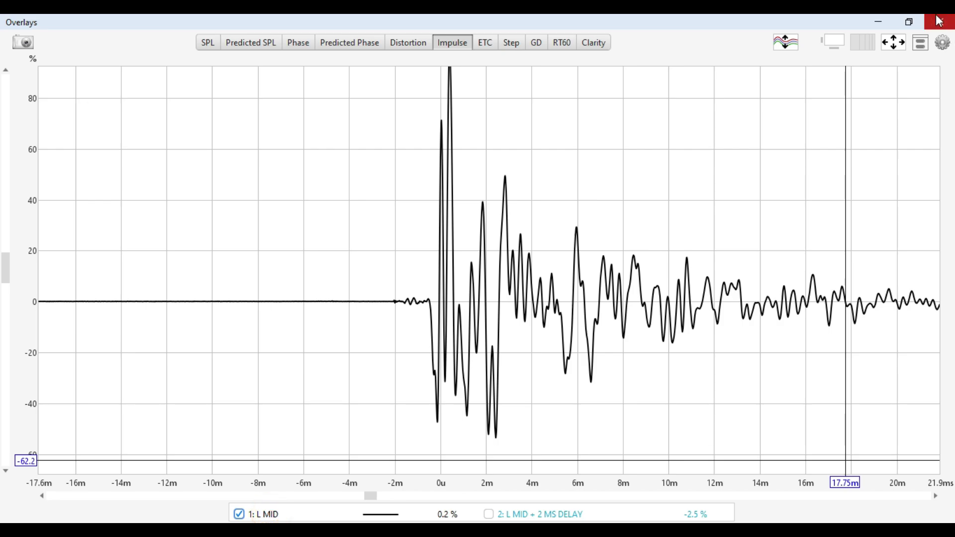
# Return to the phase overlay and hide the L MID + 2 MS DELAY trace to view L MID alone
pyautogui.click(300, 43)
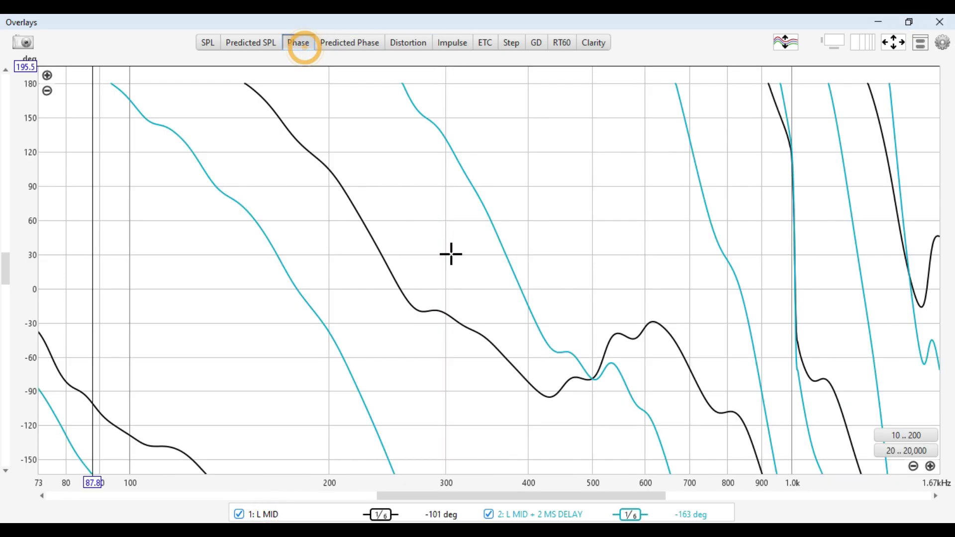
pyautogui.click(489, 514)
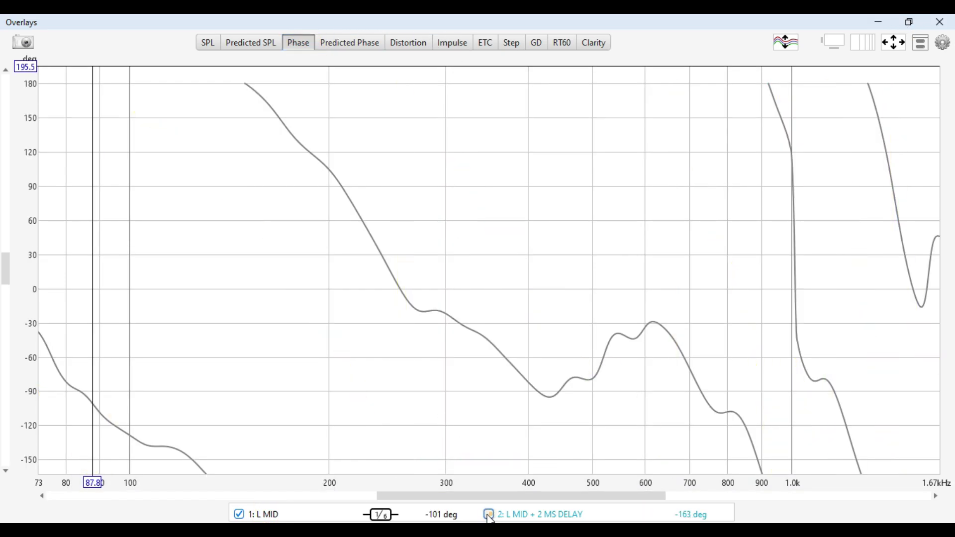
# Leave the Overlays window and switch to DSP PC-Tool, showing the output filter and EQ page for Front L Mid
pyautogui.click(870, 21)
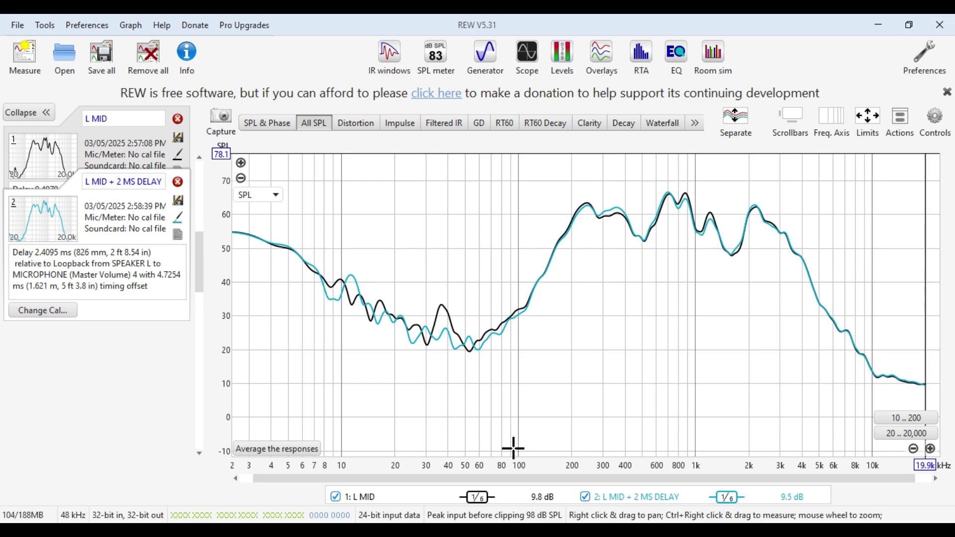
pyautogui.hotkey('alt', 'Tab')
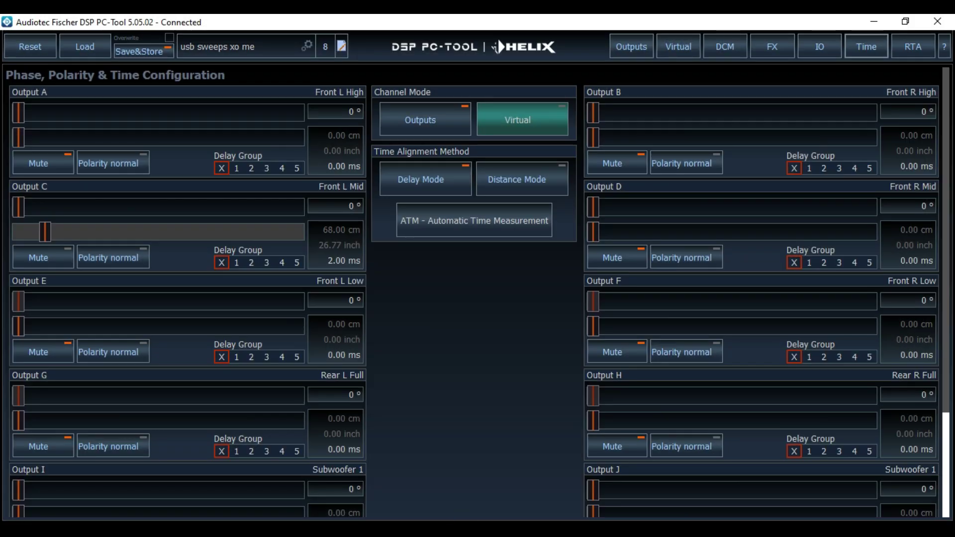
pyautogui.click(628, 46)
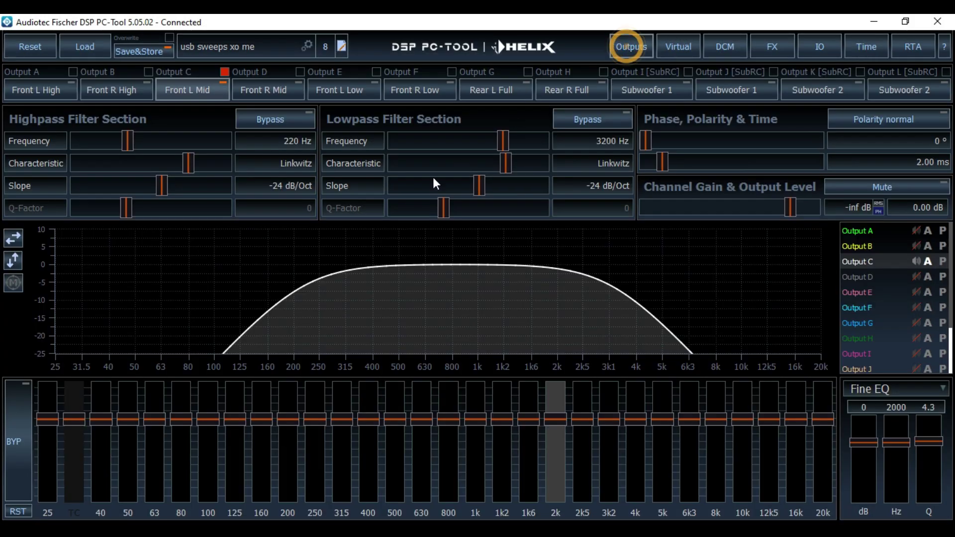
# On Front L Mid, boost the 100, 630 and 800 Hz EQ bands, cut 160, 400 and 1600 Hz, and raise 2000 Hz to 6 dB
pyautogui.moveTo(210, 419); pyautogui.dragTo(211, 399)
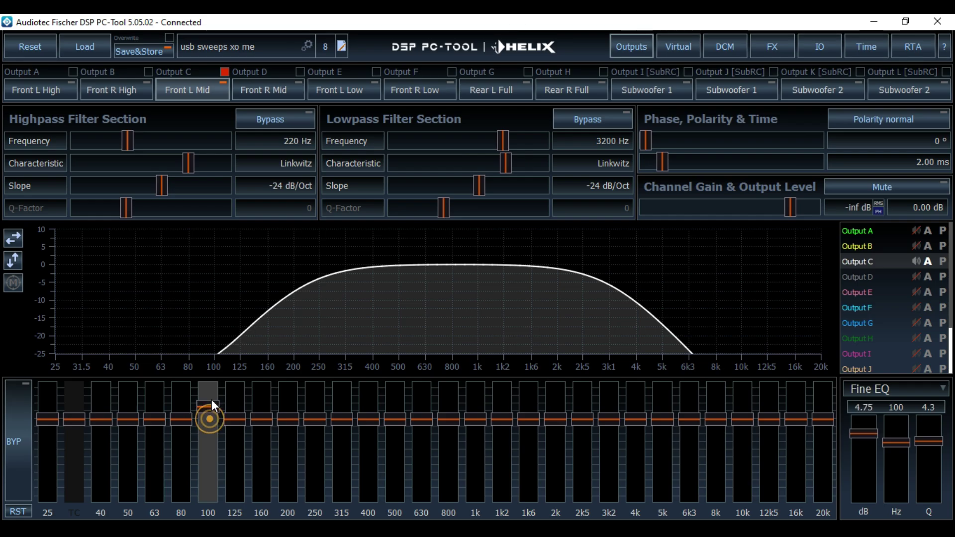
pyautogui.moveTo(258, 419); pyautogui.dragTo(260, 433)
pyautogui.moveTo(361, 426); pyautogui.dragTo(369, 455)
pyautogui.moveTo(439, 414); pyautogui.dragTo(421, 402)
pyautogui.moveTo(535, 423); pyautogui.dragTo(533, 453)
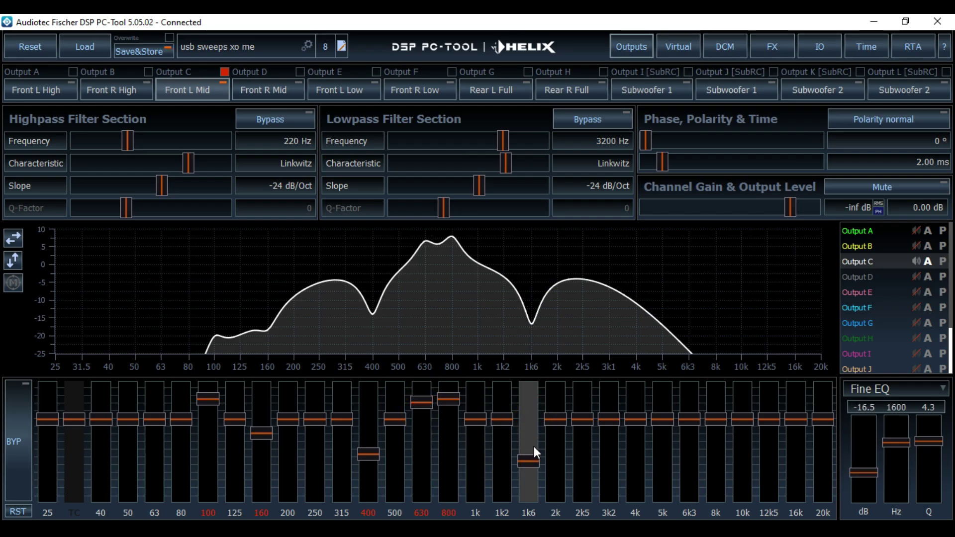
pyautogui.moveTo(549, 421); pyautogui.dragTo(550, 405)
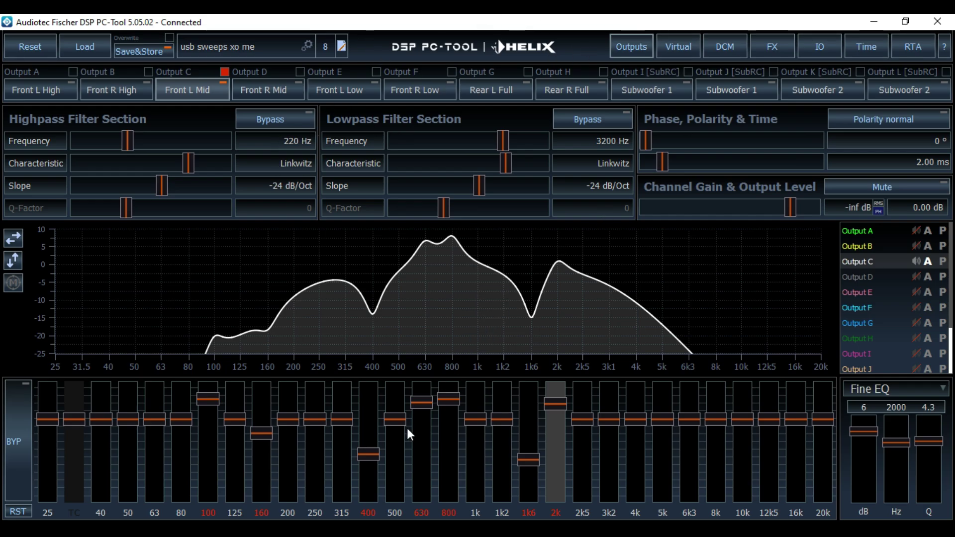
# Switch back to REW and run a new SPL sweep measurement named L MID + EQ AFTER TA
pyautogui.click(620, 531)
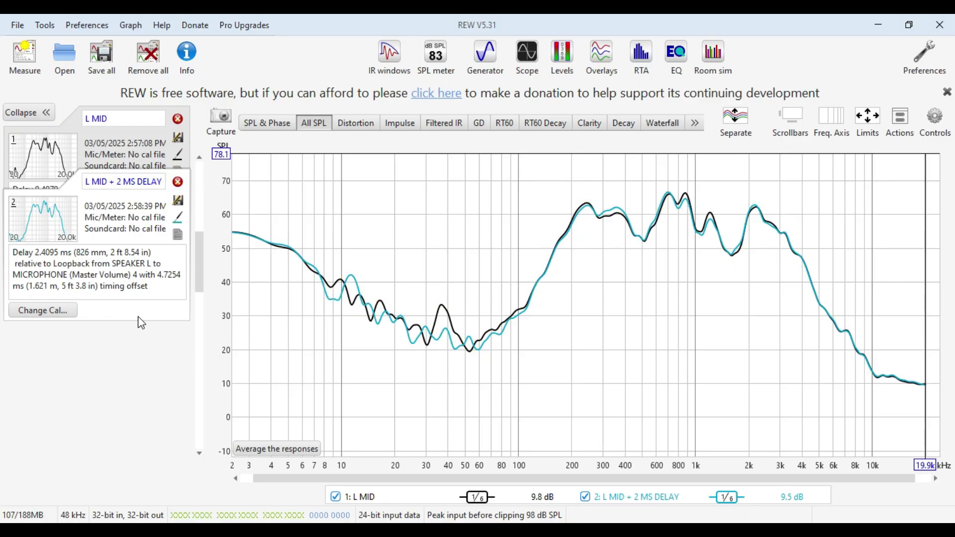
pyautogui.click(31, 67)
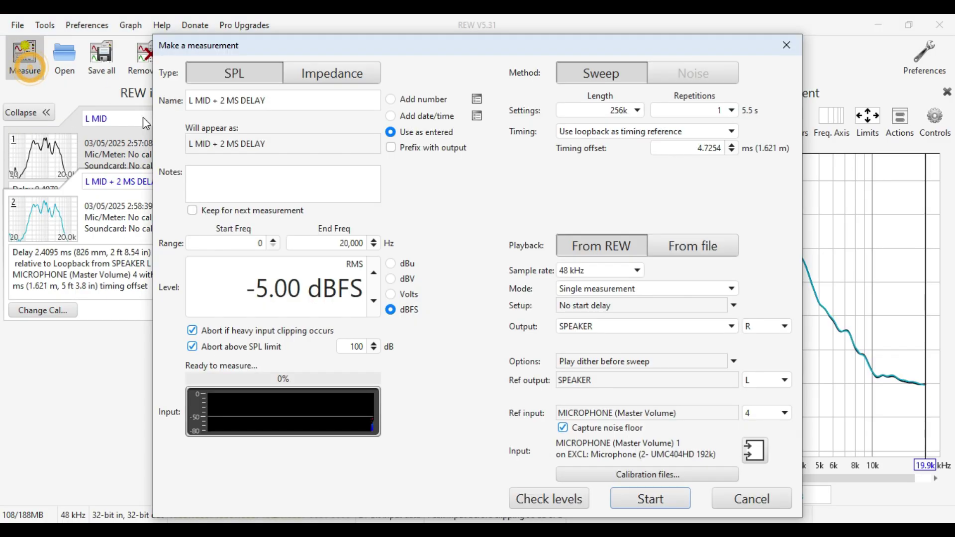
pyautogui.click(299, 103)
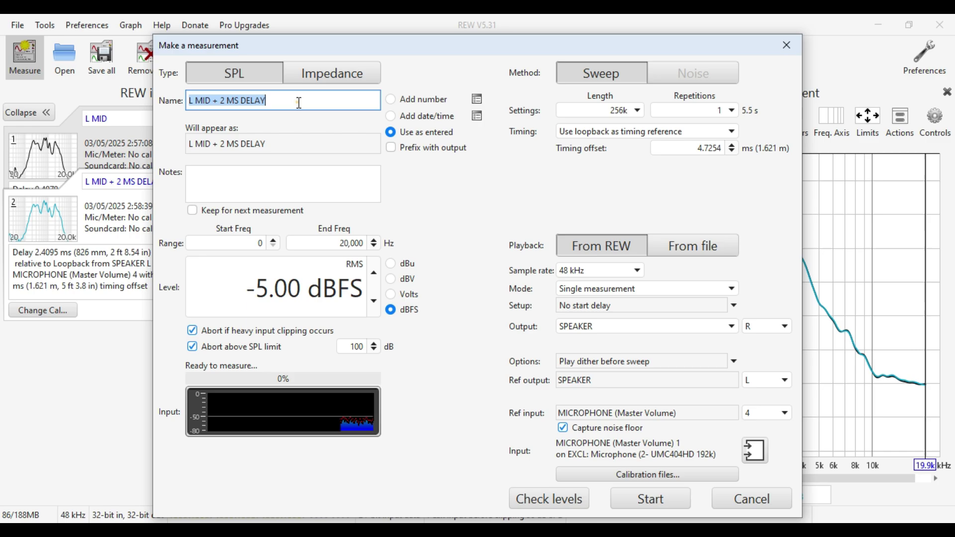
pyautogui.click(299, 103)
pyautogui.press('BackSpace')
pyautogui.press('BackSpace')
pyautogui.press('BackSpace')
pyautogui.press('BackSpace')
pyautogui.press('BackSpace')
pyautogui.press('BackSpace')
pyautogui.press('BackSpace')
pyautogui.press('BackSpace')
pyautogui.press('BackSpace')
pyautogui.press('BackSpace')
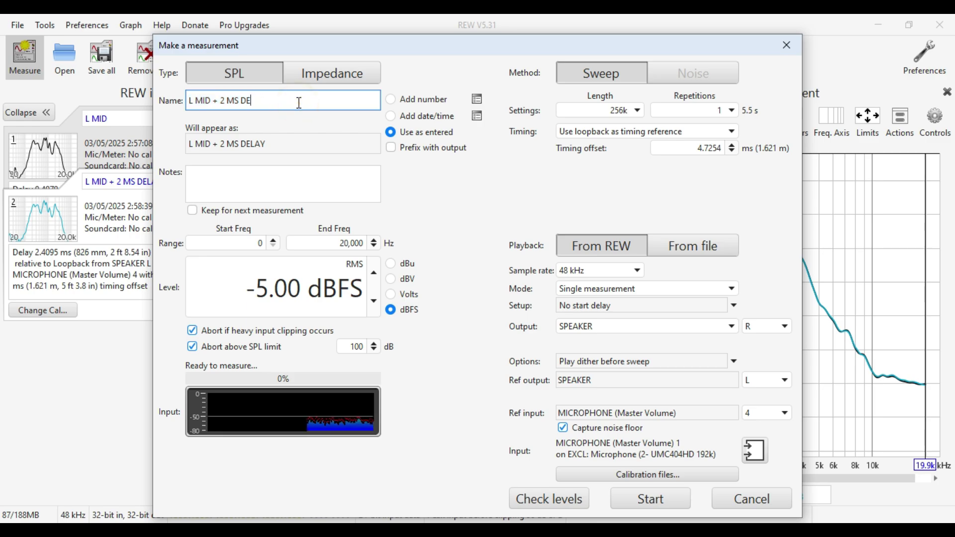
pyautogui.write('EQ')
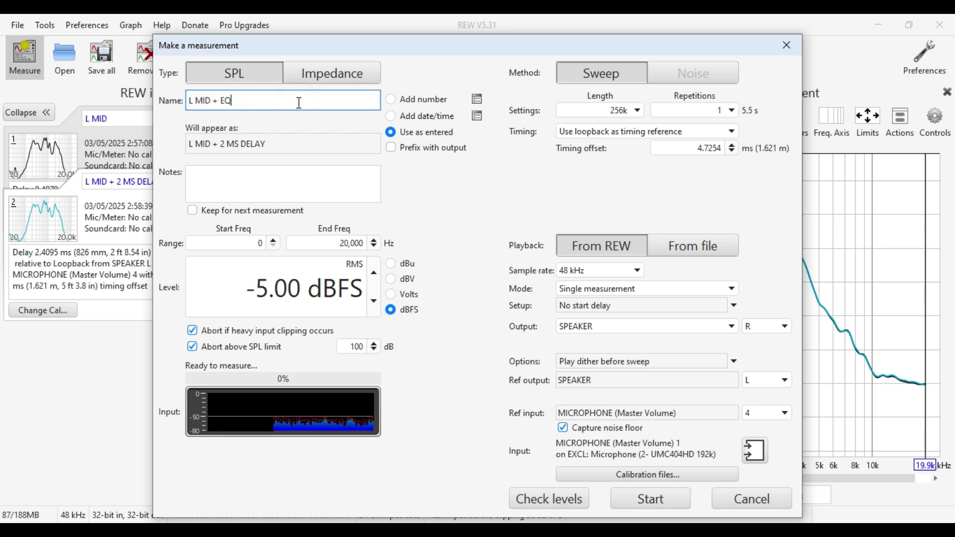
pyautogui.write(' AFTER TA')
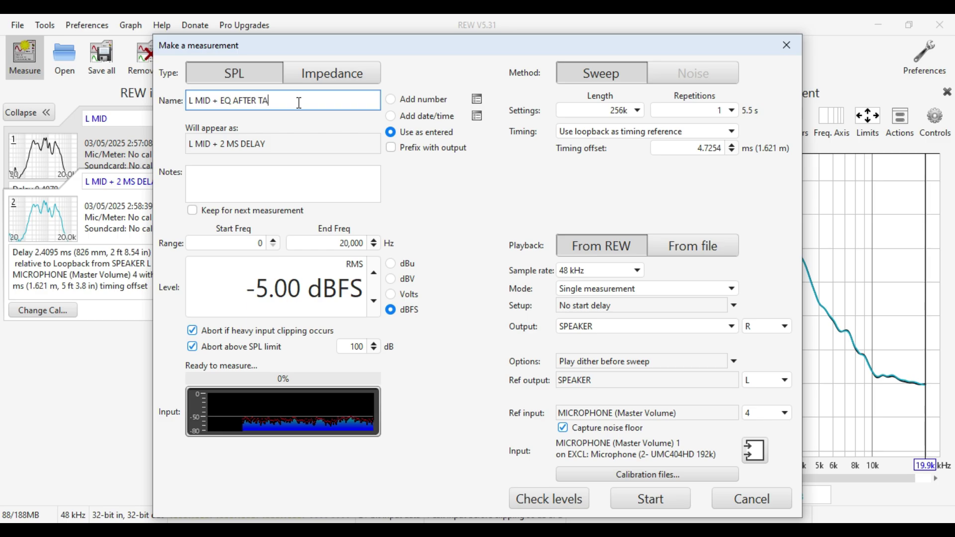
pyautogui.click(650, 505)
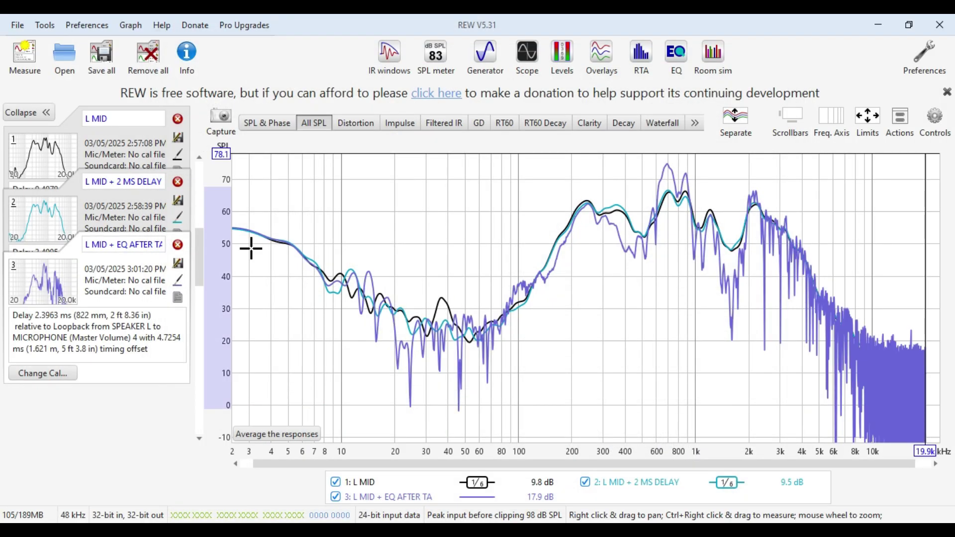
# Change the trace colour of the L MID + EQ AFTER TA measurement to red
pyautogui.click(178, 280)
pyautogui.click(360, 154)
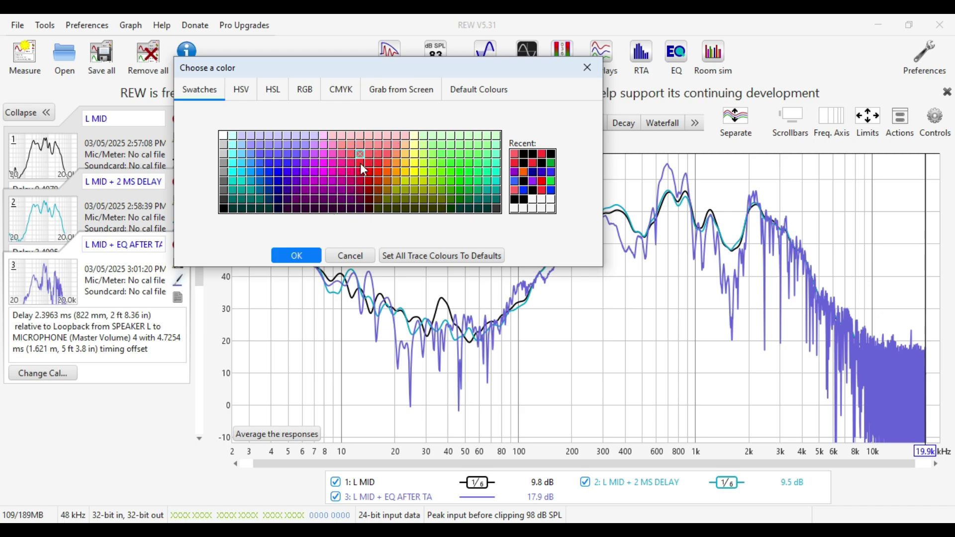
pyautogui.click(361, 164)
pyautogui.click(298, 254)
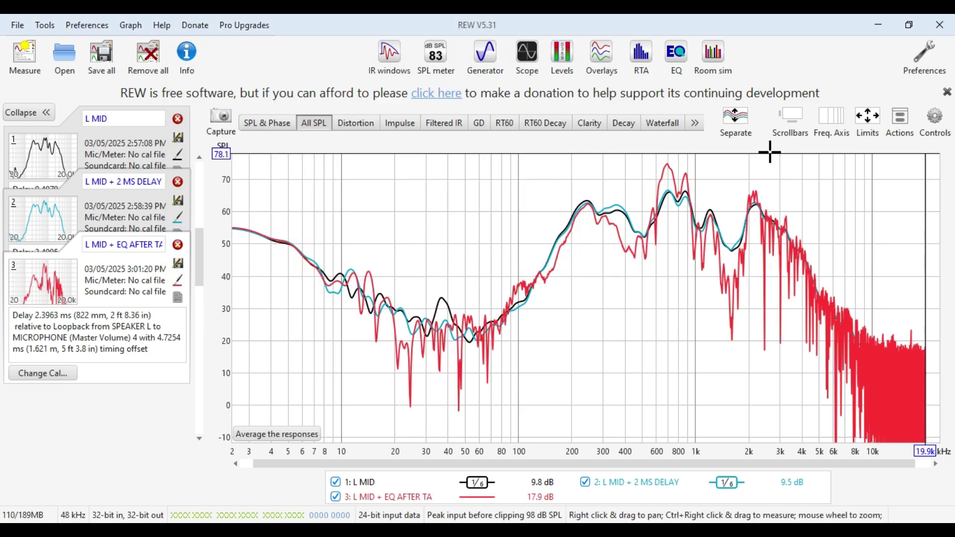
# Apply 1/6 smoothing to all selected measurements and hide the L MID + 2 MS DELAY trace in the All SPL graph
pyautogui.click(900, 119)
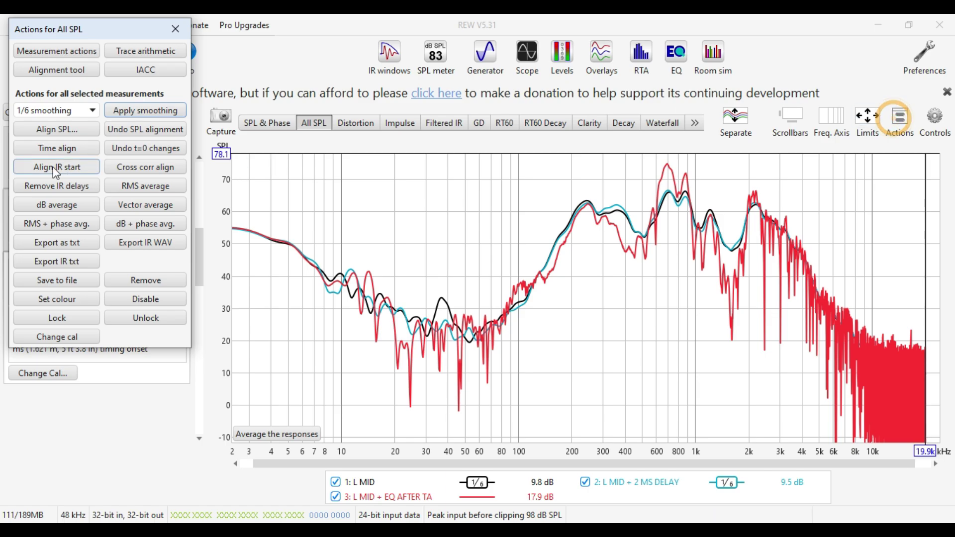
pyautogui.click(166, 111)
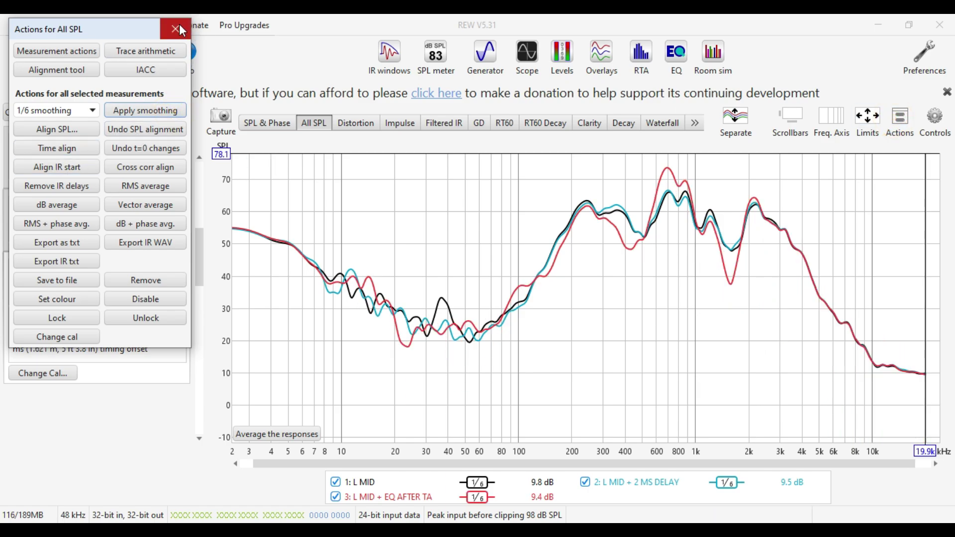
pyautogui.click(177, 29)
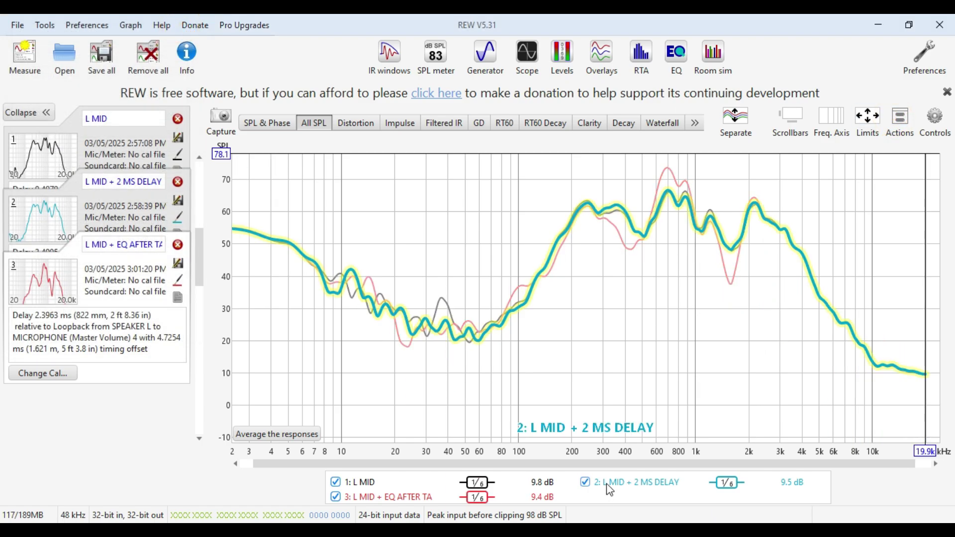
pyautogui.click(585, 482)
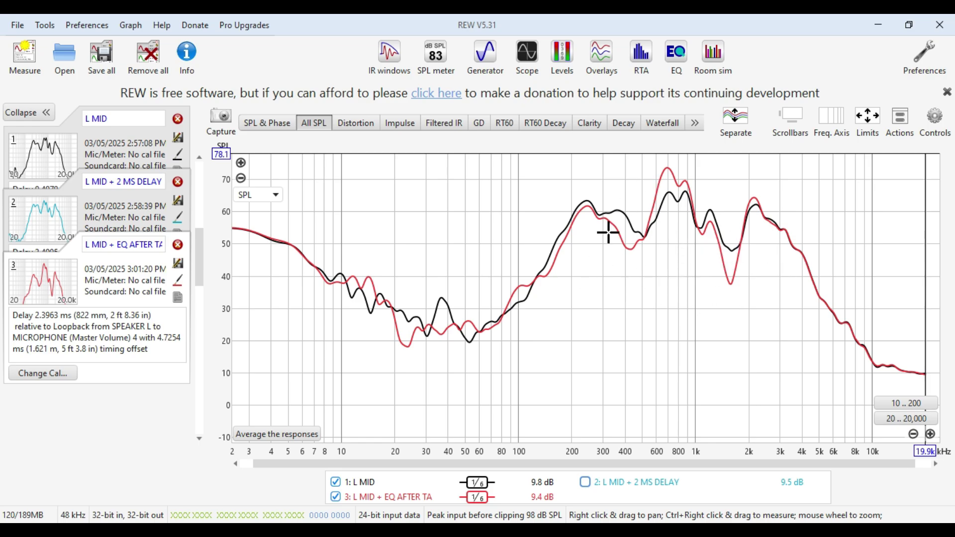
# Show the impulse responses of only L MID + 2 MS DELAY and L MID + EQ AFTER TA in a maximized Overlays window
pyautogui.click(600, 63)
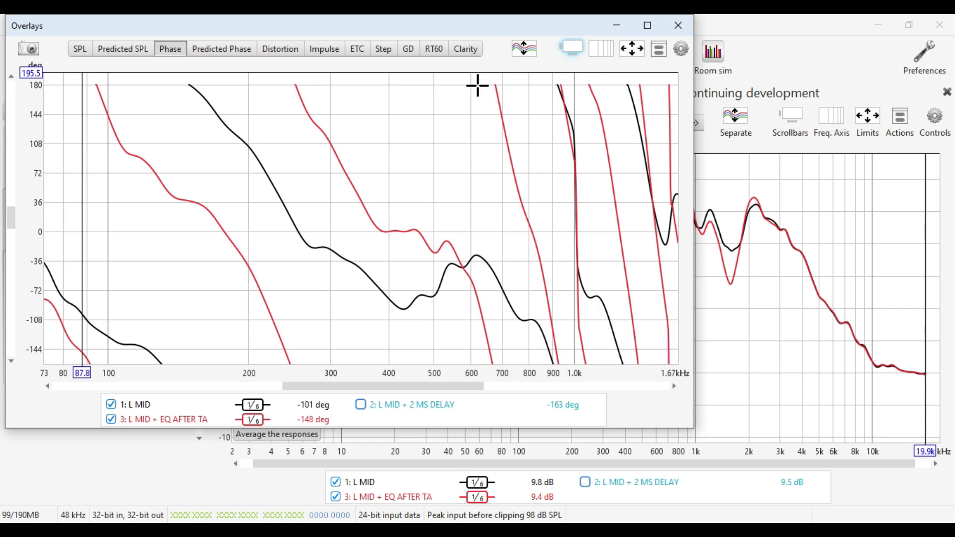
pyautogui.click(324, 48)
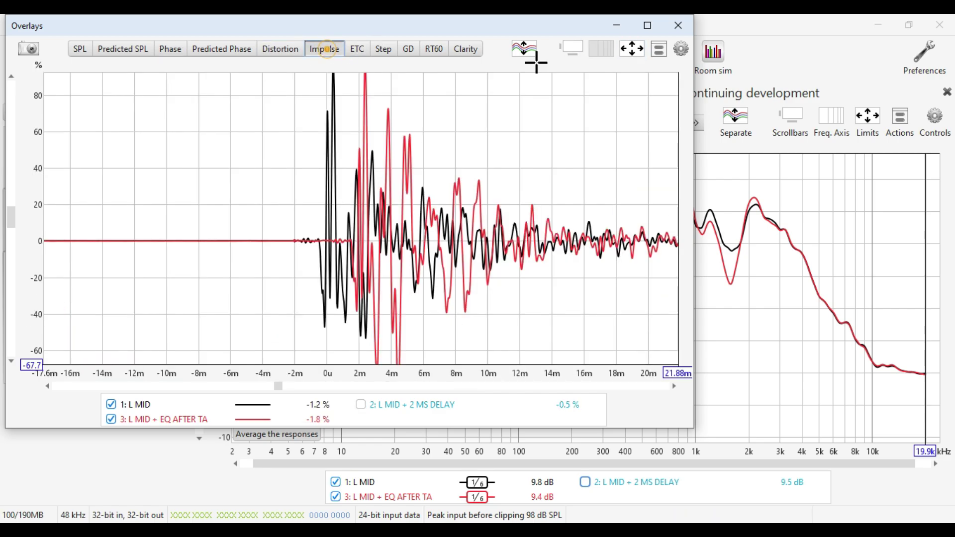
pyautogui.click(648, 26)
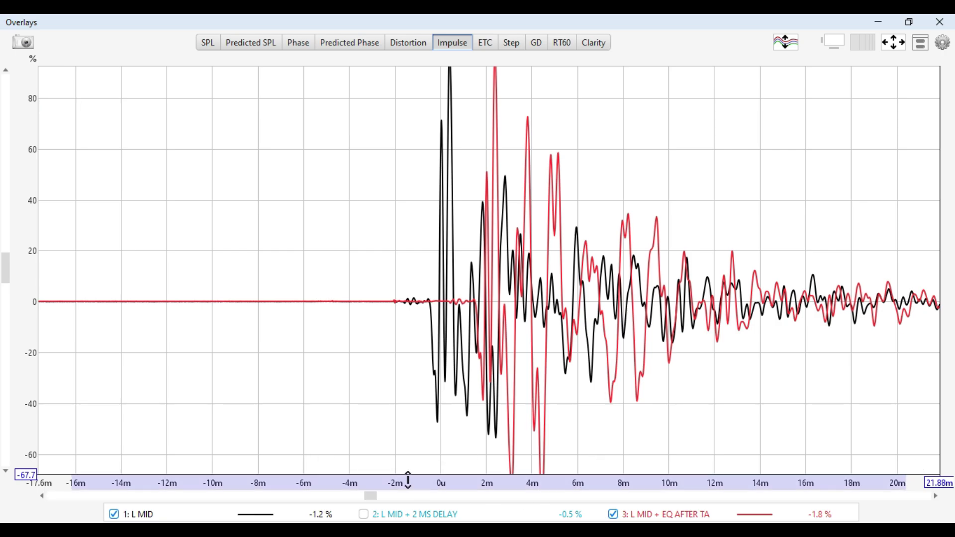
pyautogui.click(129, 514)
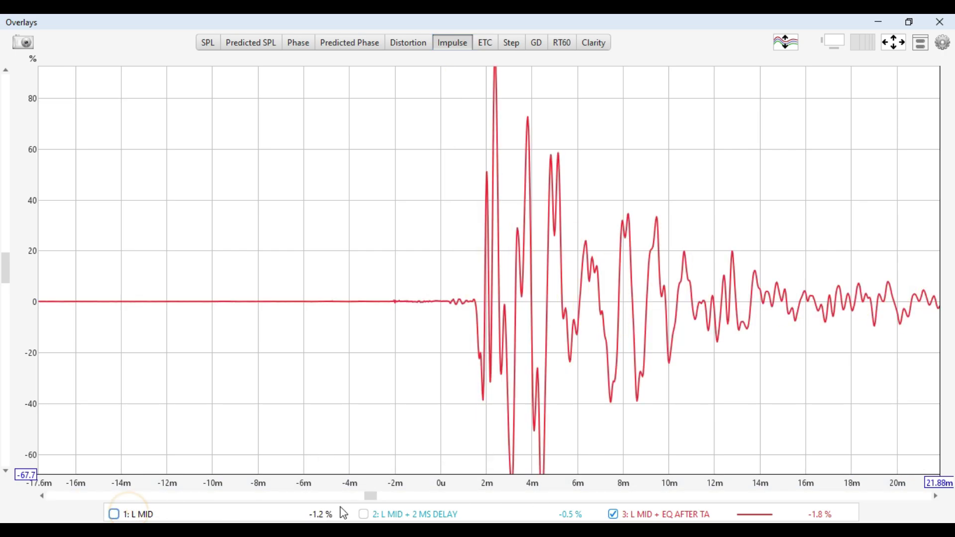
pyautogui.click(364, 515)
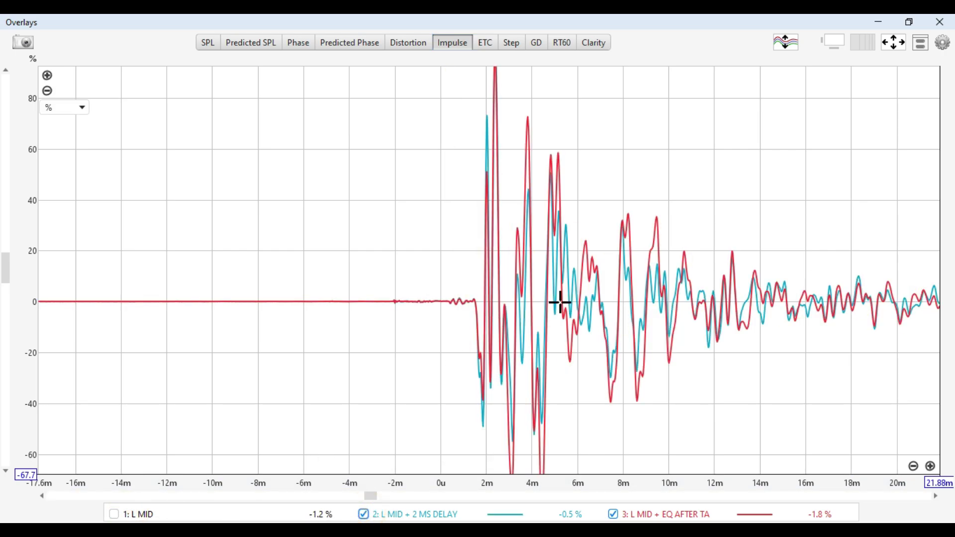
# Compare the two delayed impulse responses by repeatedly hiding and reshowing the L MID + EQ AFTER TA trace, leaving both displayed
pyautogui.click(614, 515)
pyautogui.click(613, 515)
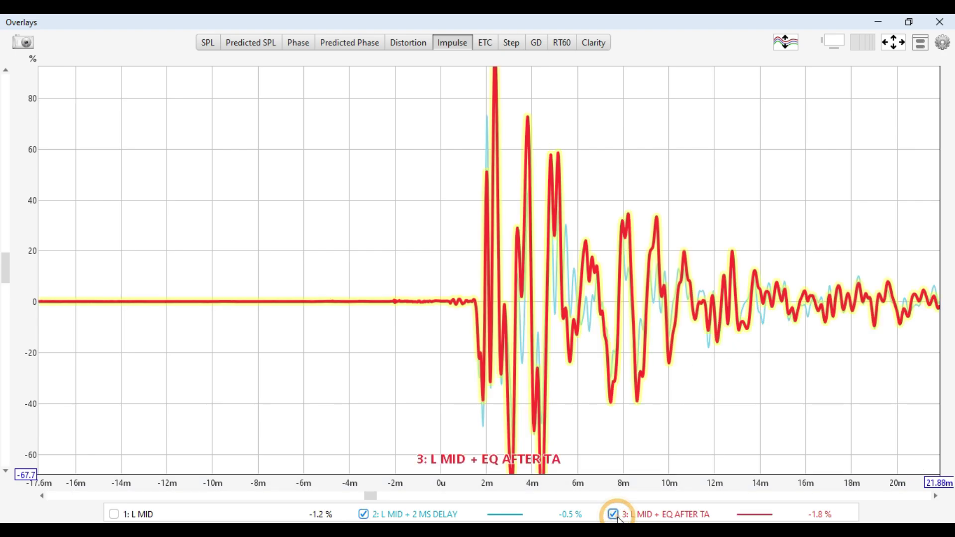
pyautogui.click(613, 514)
pyautogui.click(615, 514)
pyautogui.click(615, 515)
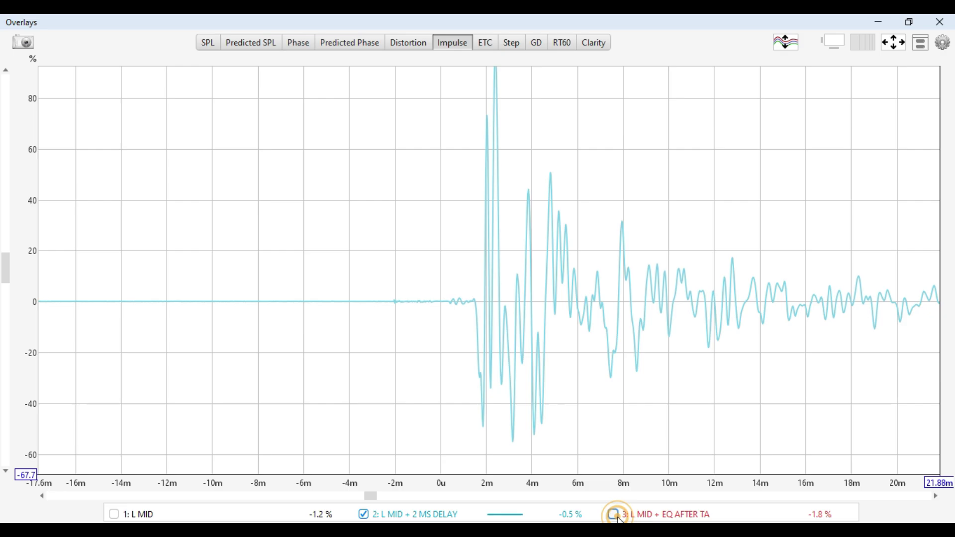
pyautogui.click(615, 515)
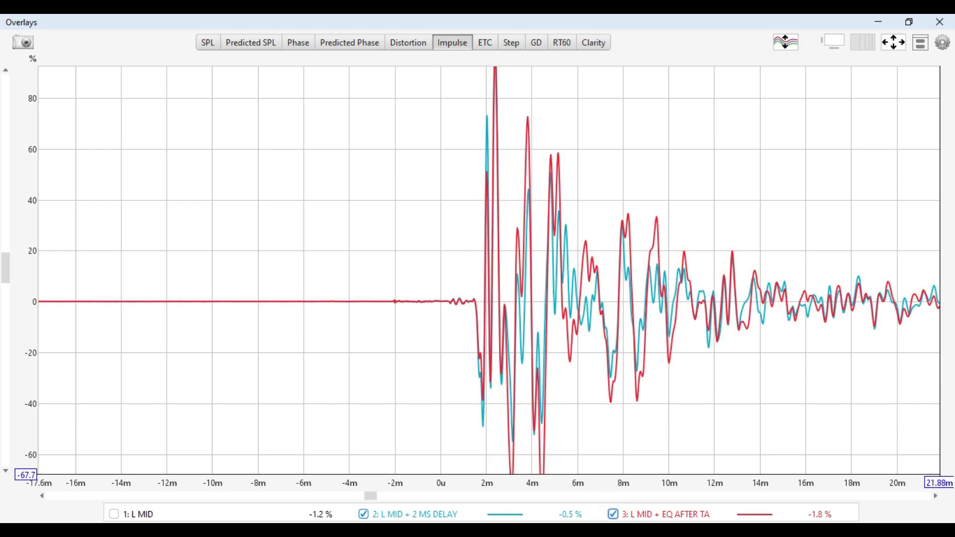
pyautogui.click(679, 520)
pyautogui.click(679, 520)
pyautogui.click(679, 520)
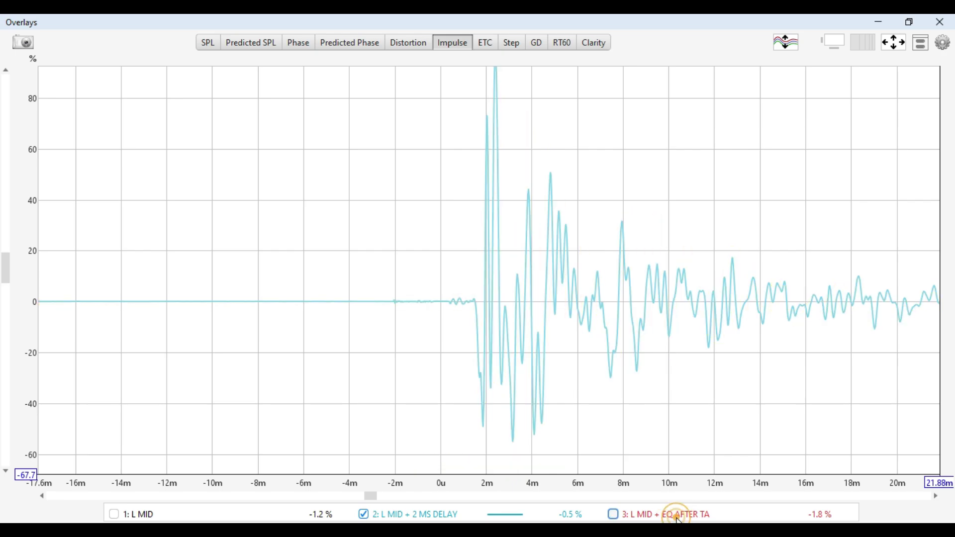
pyautogui.click(679, 520)
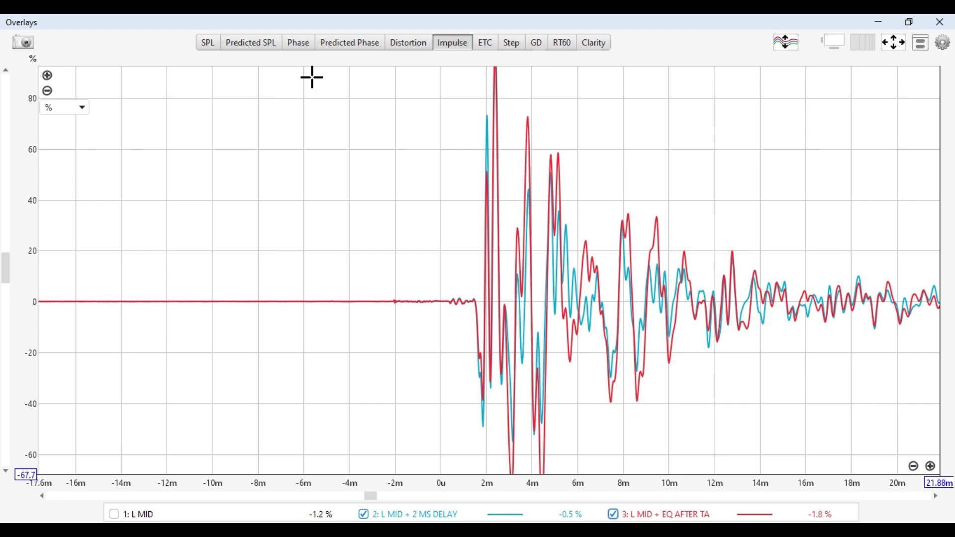
# Compare the phase of L MID + 2 MS DELAY and L MID + EQ AFTER TA with L MID hidden, and close the Overlays window
pyautogui.click(299, 42)
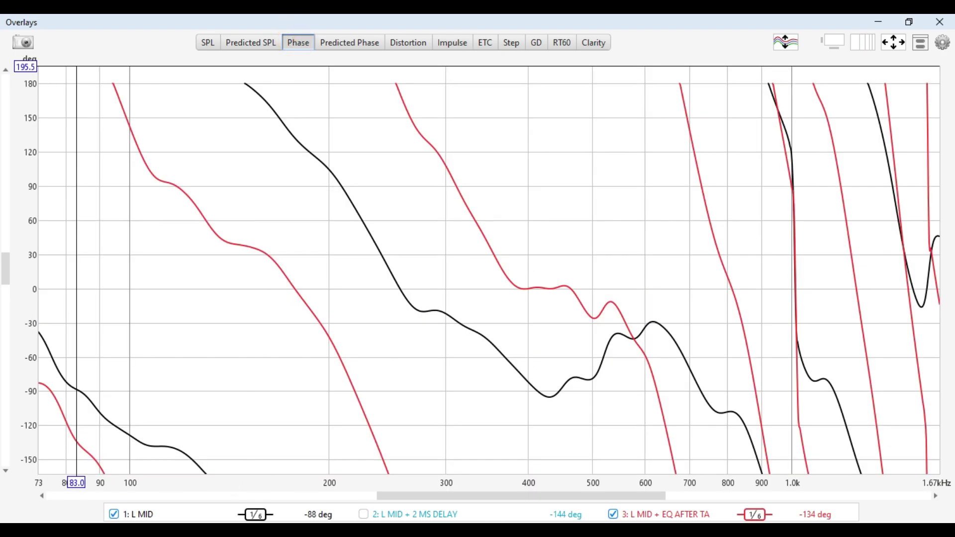
pyautogui.click(142, 514)
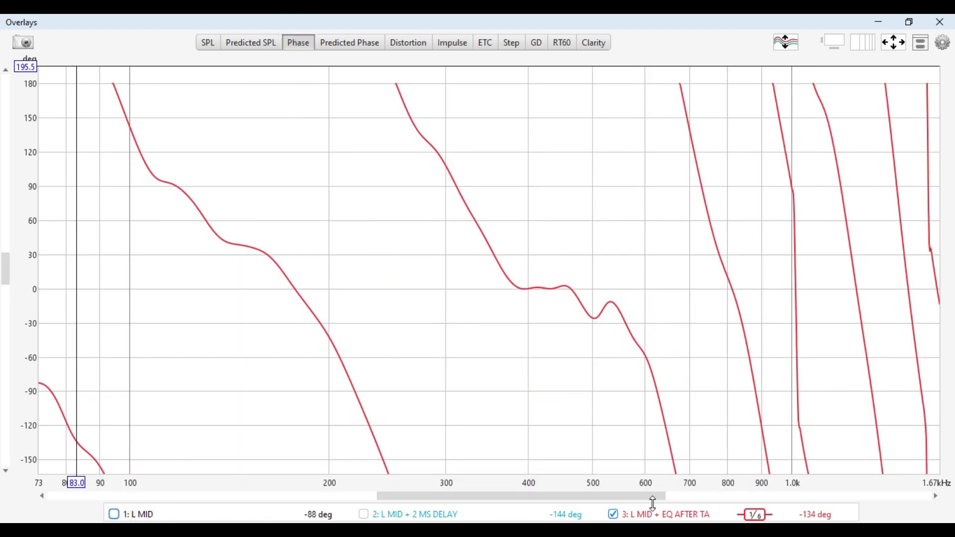
pyautogui.click(633, 515)
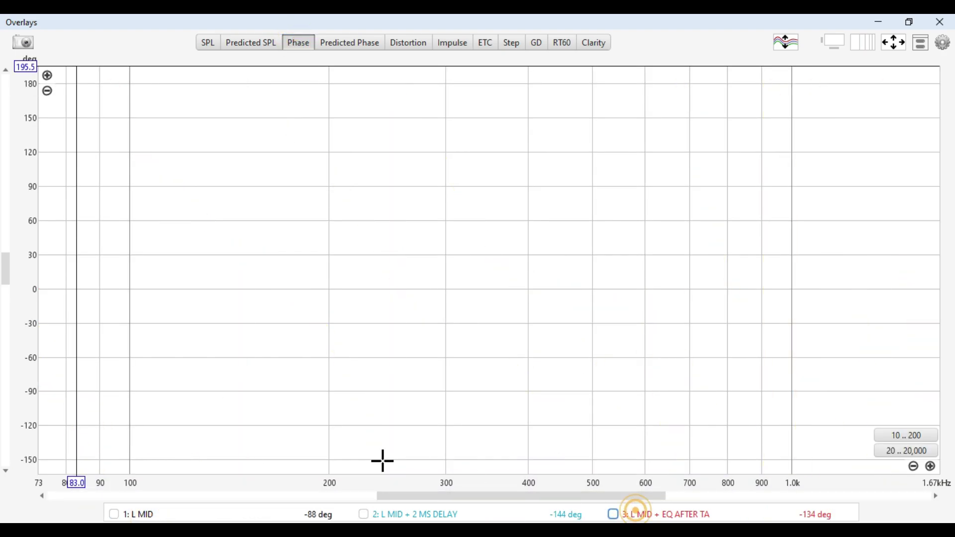
pyautogui.click(364, 515)
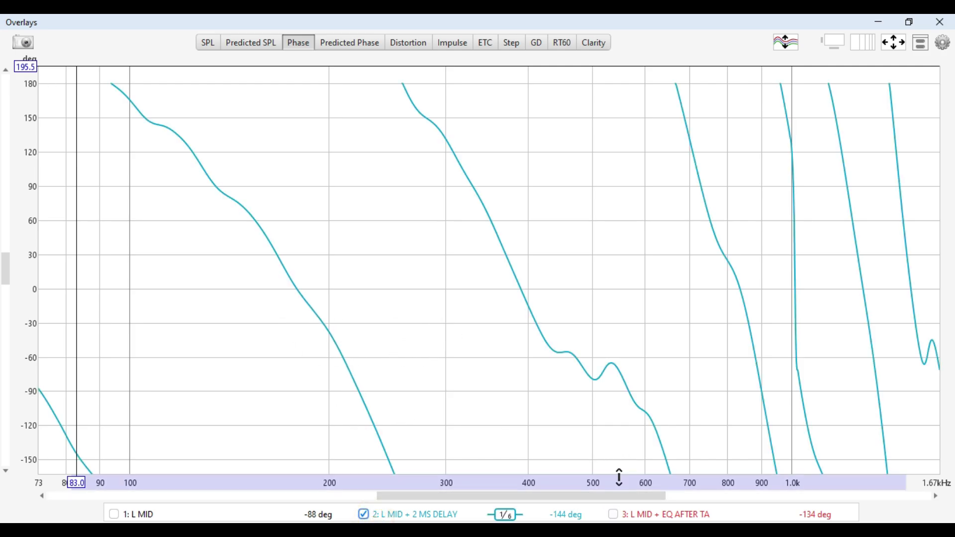
pyautogui.click(614, 514)
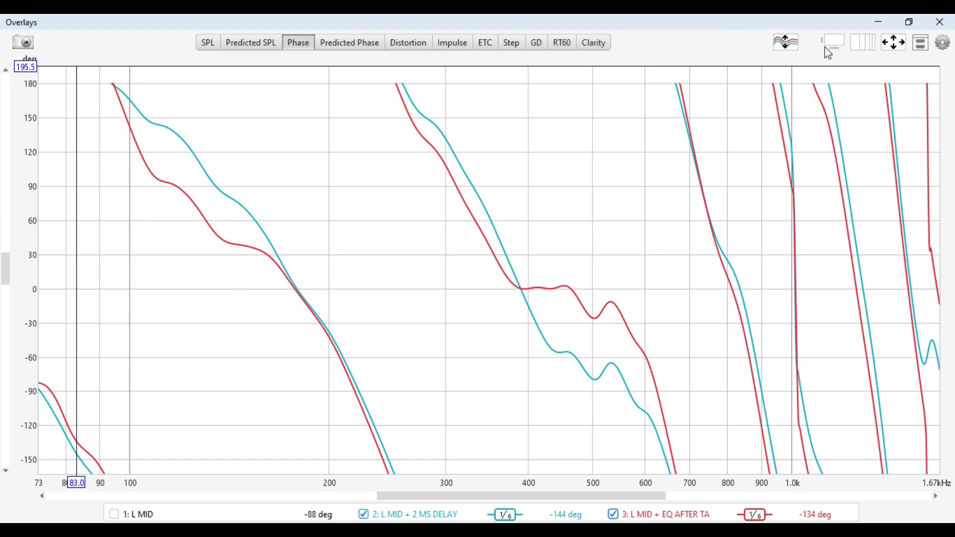
pyautogui.click(935, 22)
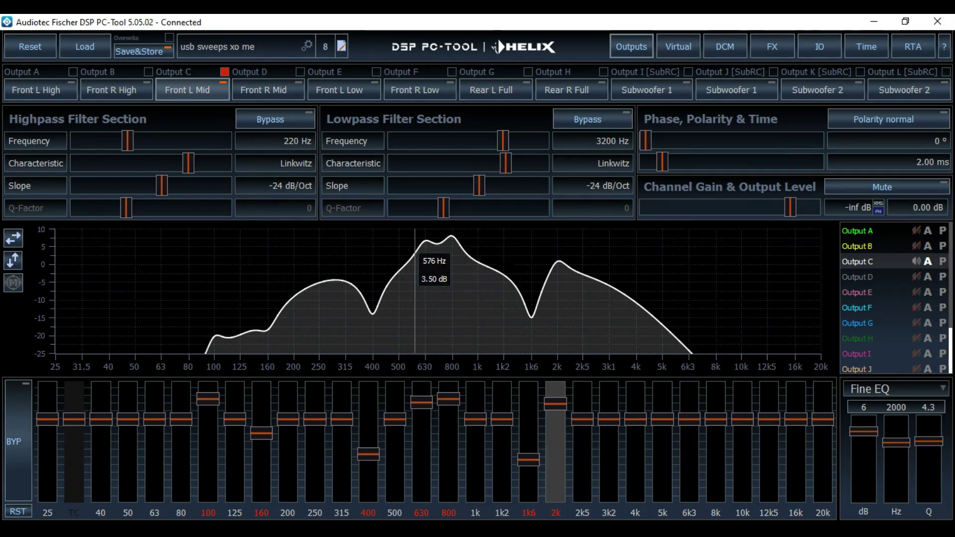
# Reset the Front L Mid output's delay to 0.00 ms in the time configuration and return to REW
pyautogui.click(870, 52)
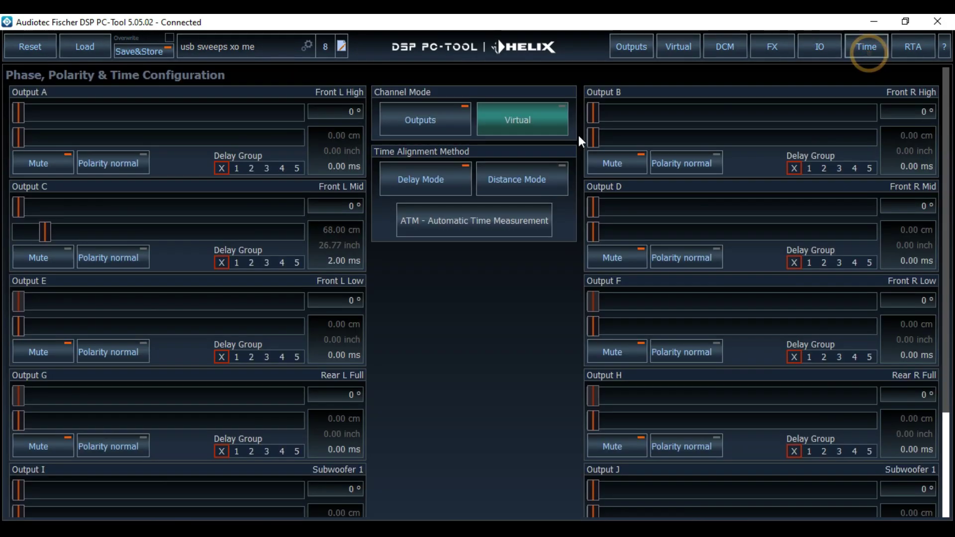
pyautogui.doubleClick(40, 225)
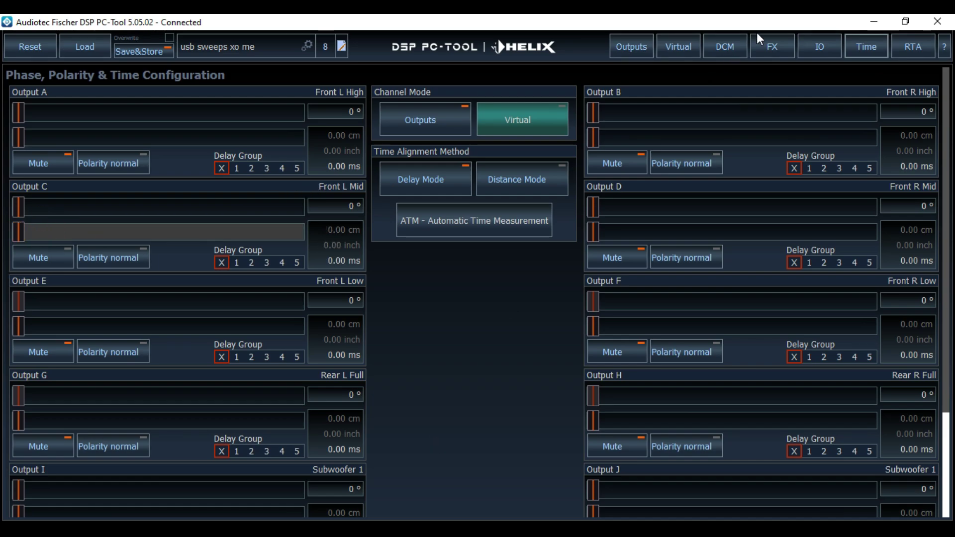
pyautogui.click(875, 21)
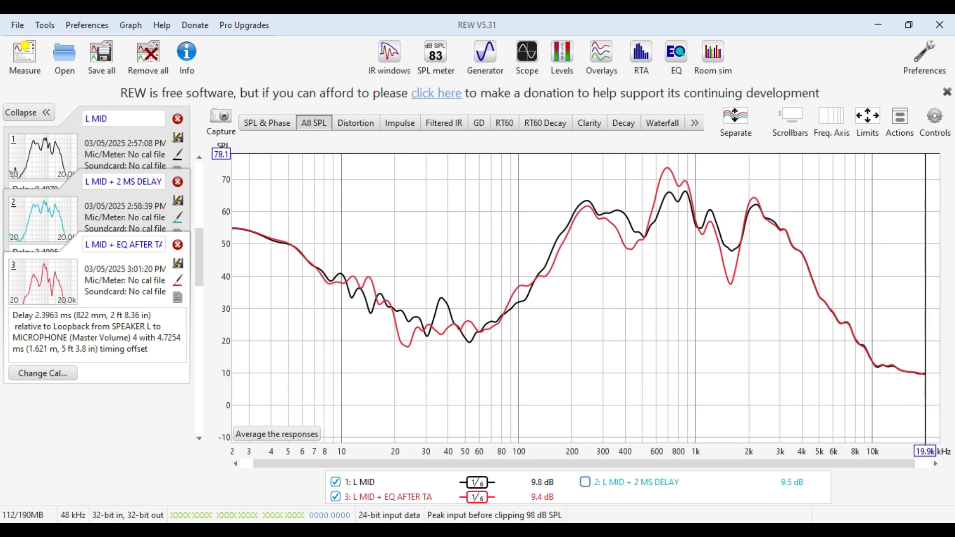
# Name a new SPL measurement L MID + EQ and run its sweep with the existing settings
pyautogui.click(7, 58)
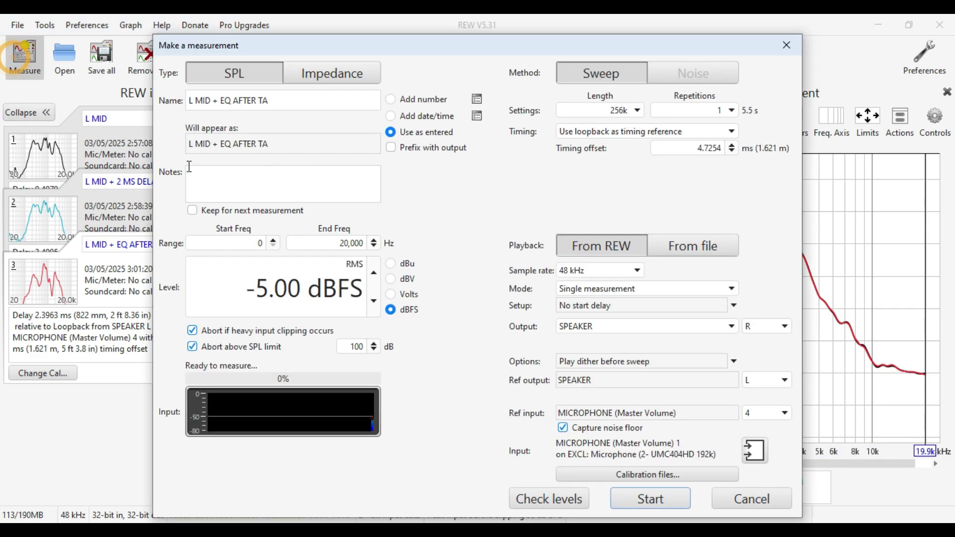
pyautogui.click(289, 104)
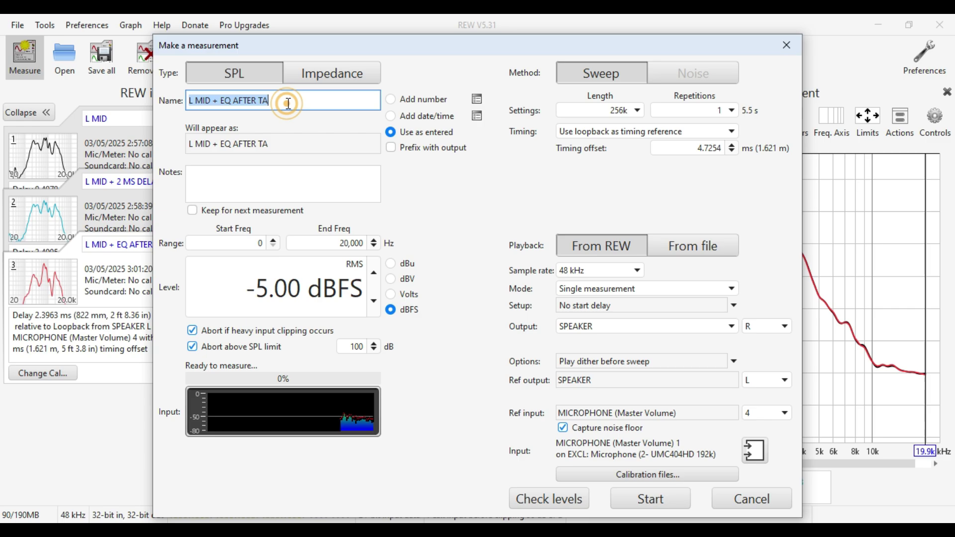
pyautogui.click(288, 104)
pyautogui.press('BackSpace')
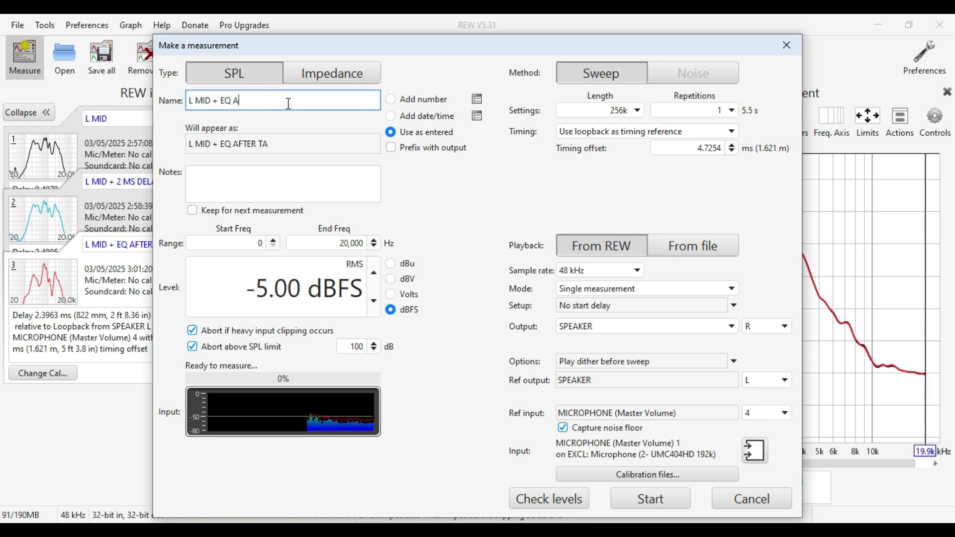
pyautogui.press('BackSpace')
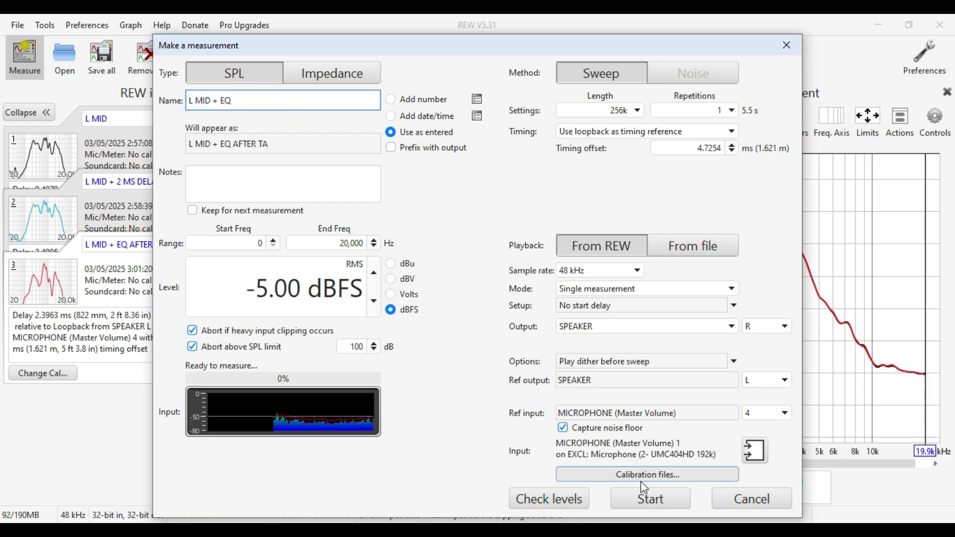
pyautogui.click(635, 494)
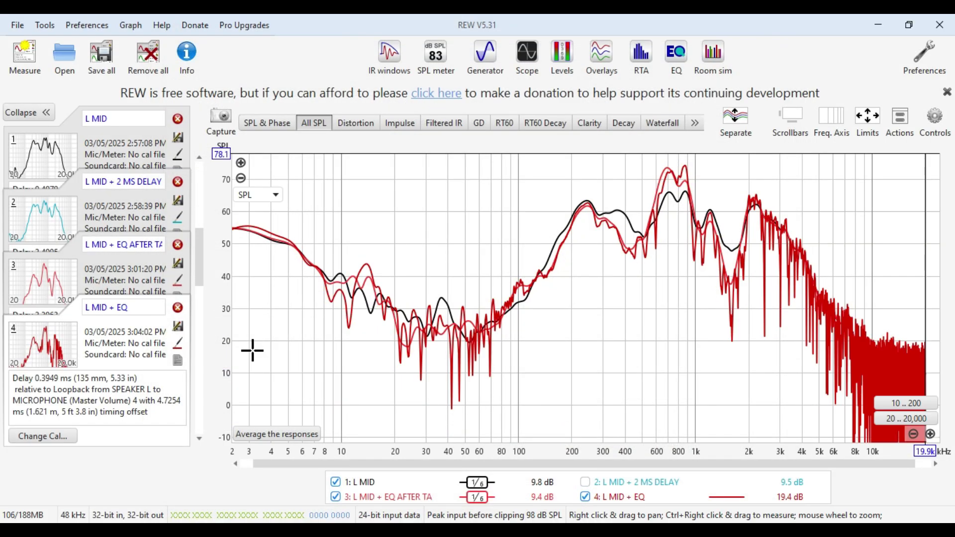
# Change the trace colour of the L MID + EQ measurement to blue
pyautogui.click(177, 343)
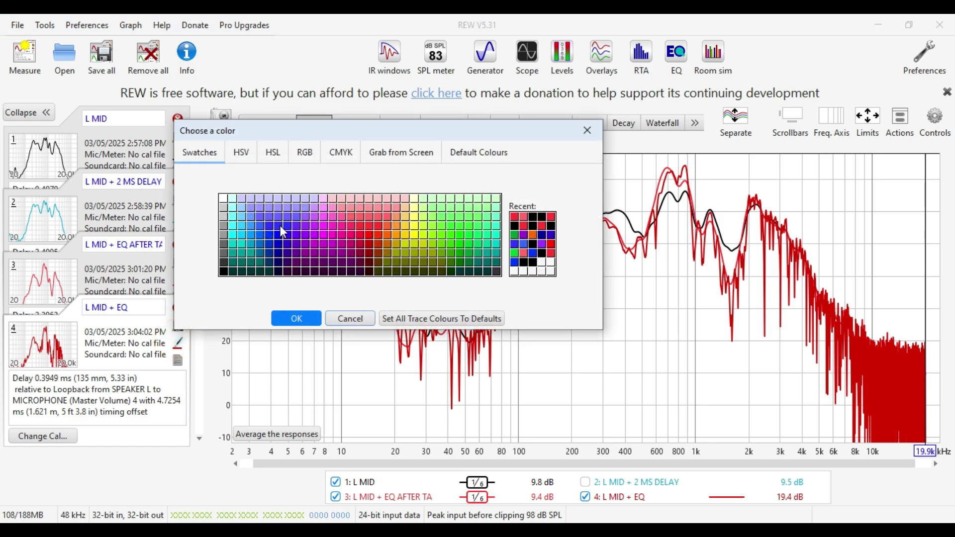
pyautogui.click(280, 227)
pyautogui.click(296, 318)
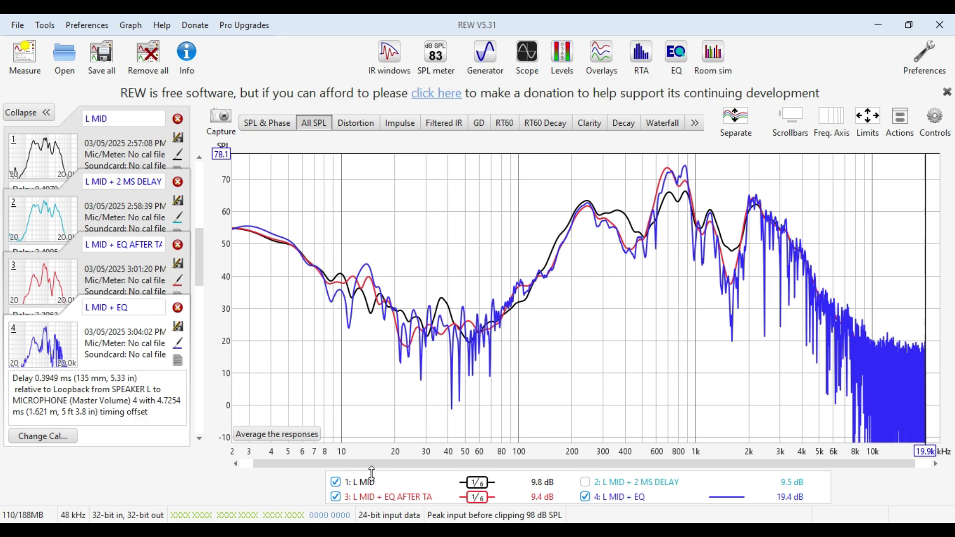
# Apply 1/6 smoothing to all selected measurements and hide the L MID + EQ AFTER TA trace in the All SPL graph
pyautogui.click(900, 117)
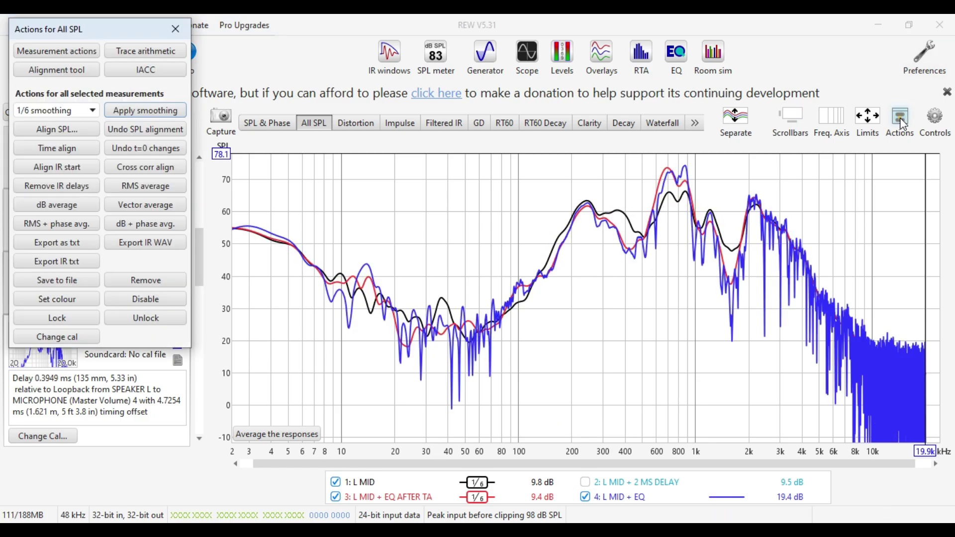
pyautogui.click(166, 120)
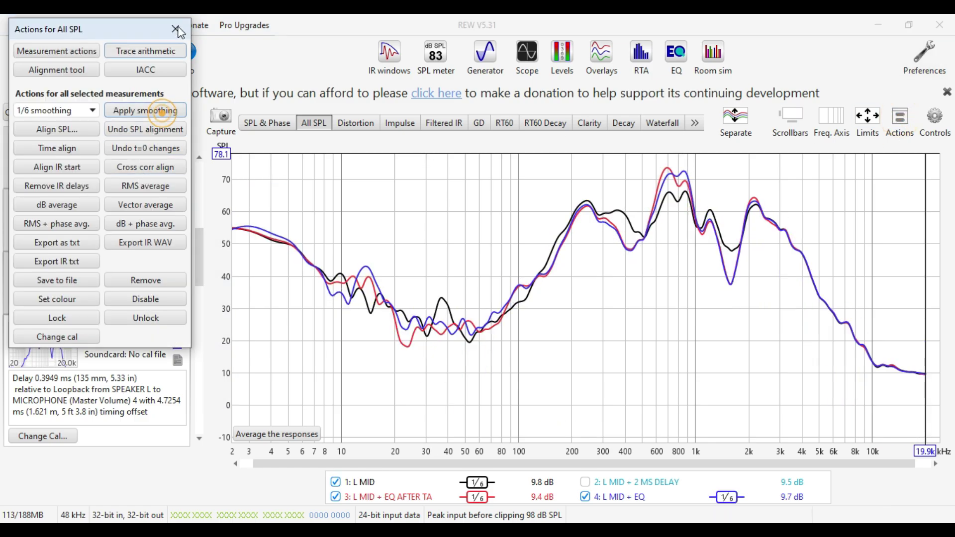
pyautogui.click(175, 28)
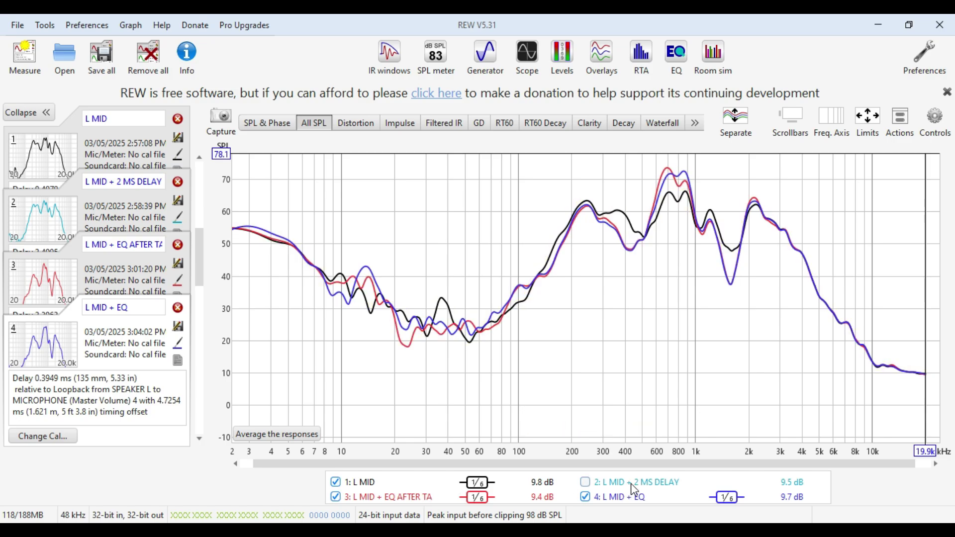
pyautogui.click(425, 497)
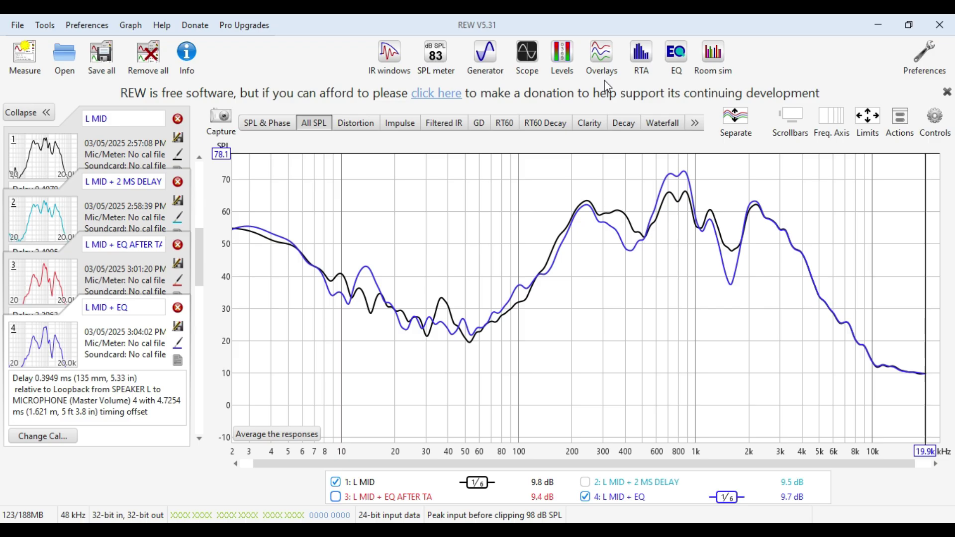
# Compare the impulse responses of only L MID and L MID + EQ in a maximized Overlays window
pyautogui.click(602, 69)
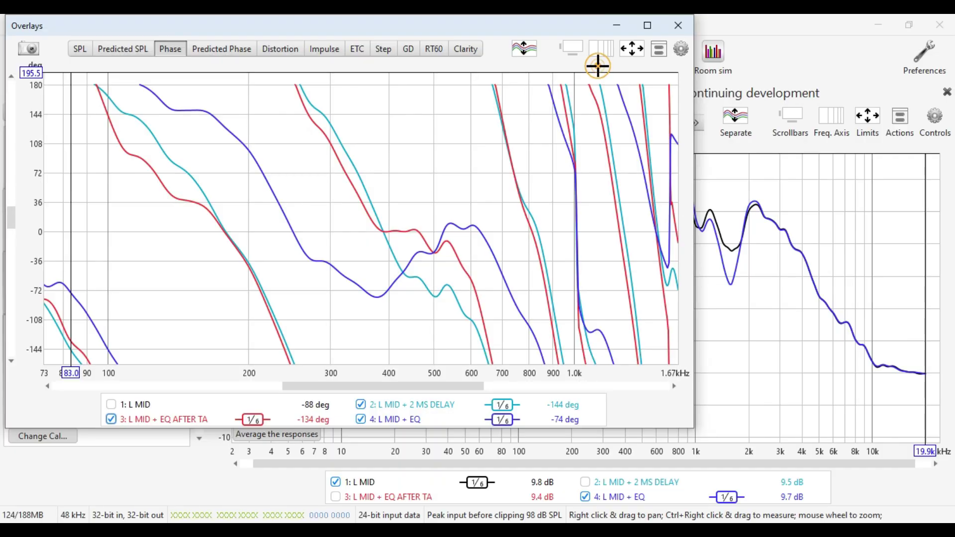
pyautogui.click(334, 54)
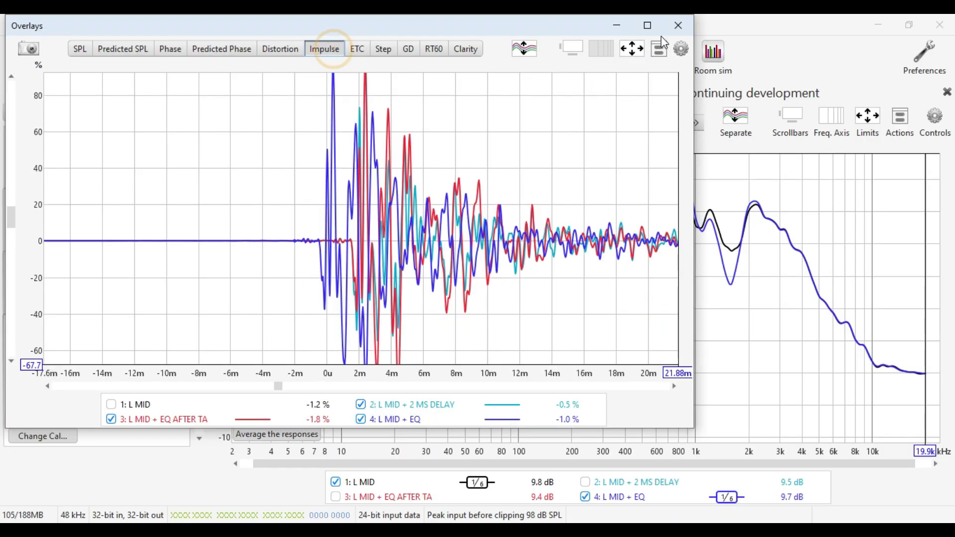
pyautogui.click(647, 26)
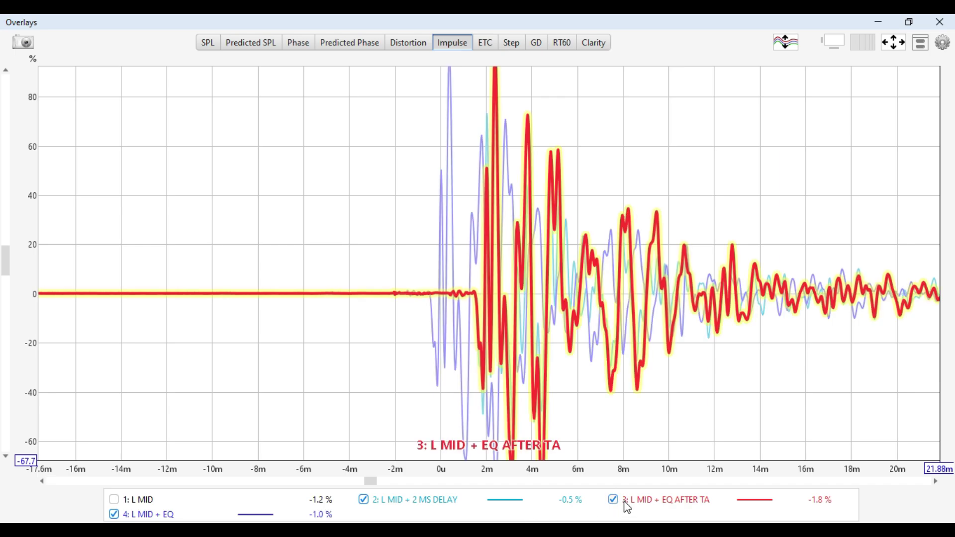
pyautogui.click(613, 500)
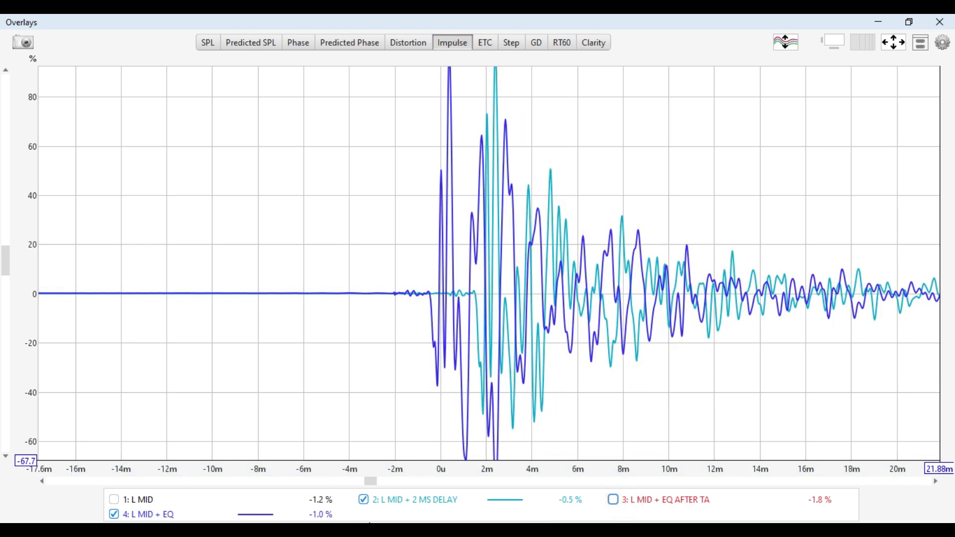
pyautogui.click(363, 500)
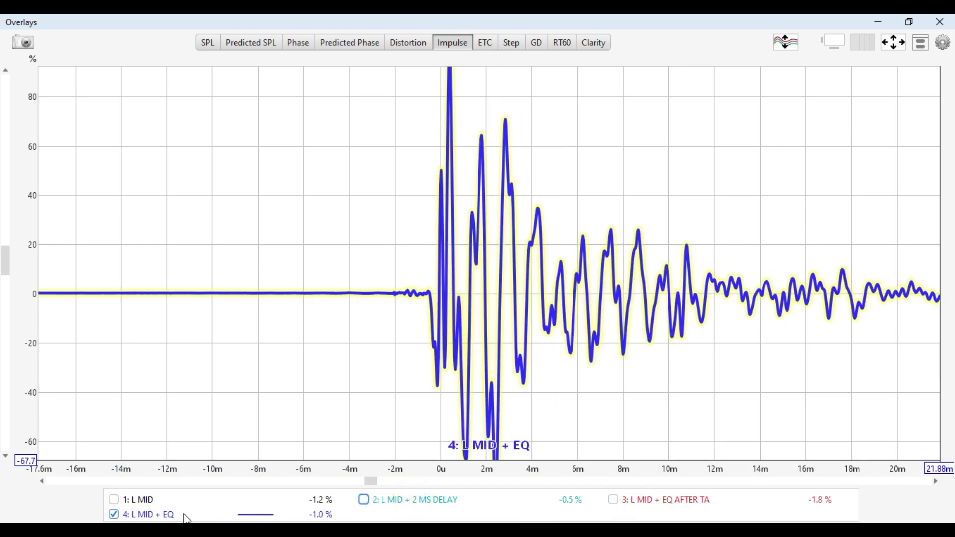
pyautogui.click(145, 500)
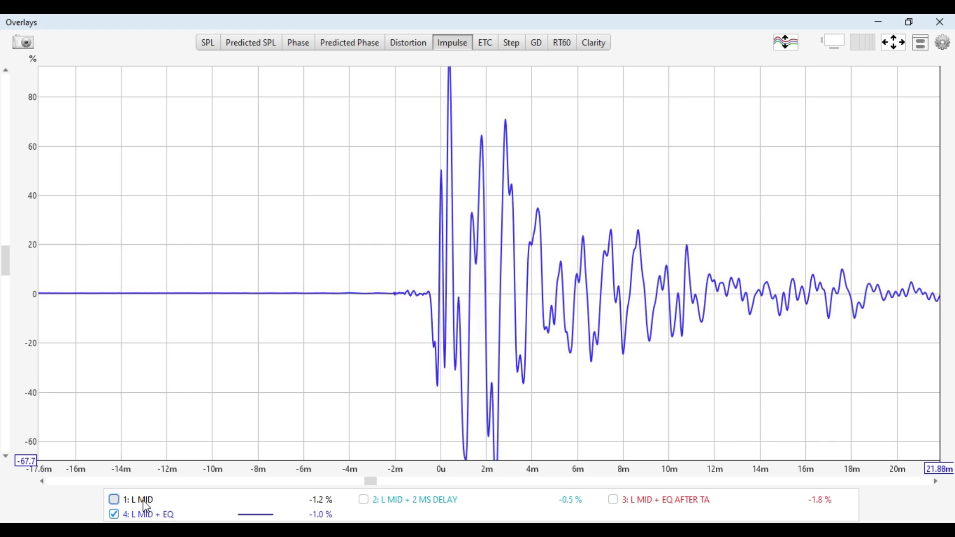
pyautogui.click(162, 518)
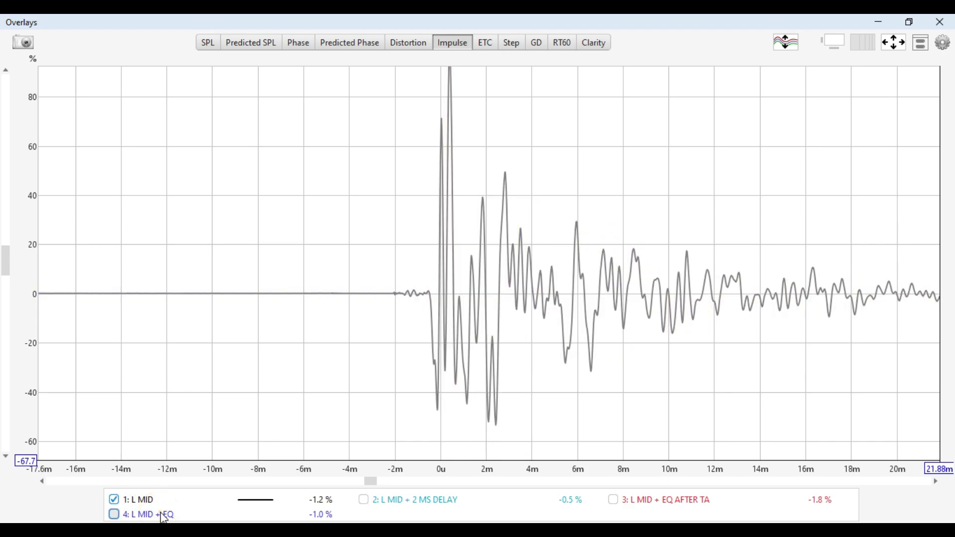
pyautogui.click(162, 516)
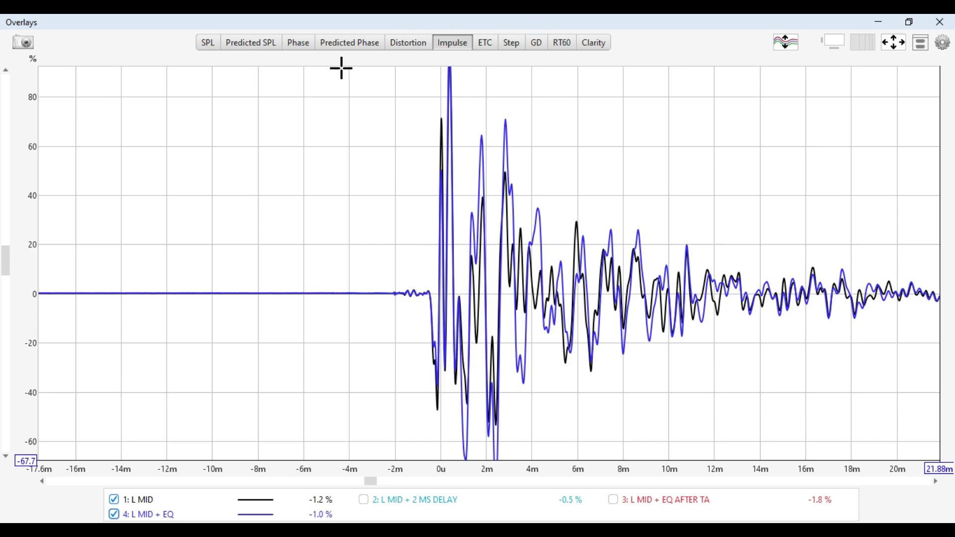
# Compare the phase of L MID and L MID + EQ with both delayed traces hidden, and close the Overlays window
pyautogui.click(300, 48)
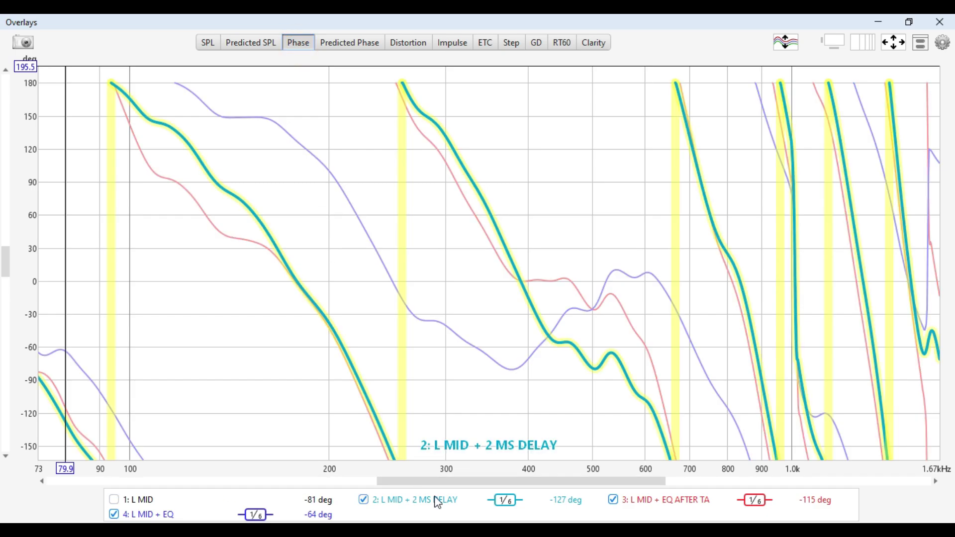
pyautogui.click(364, 500)
pyautogui.click(613, 500)
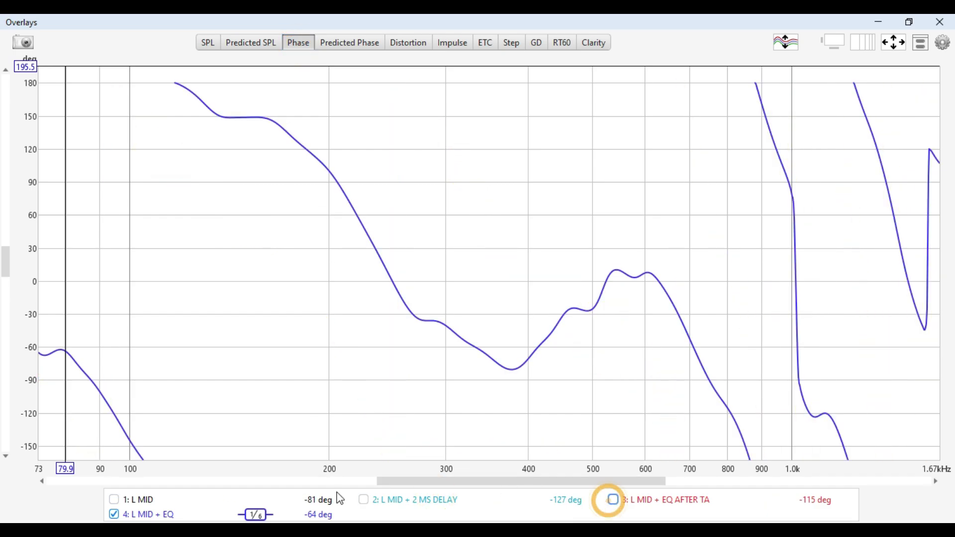
pyautogui.click(166, 516)
pyautogui.click(148, 504)
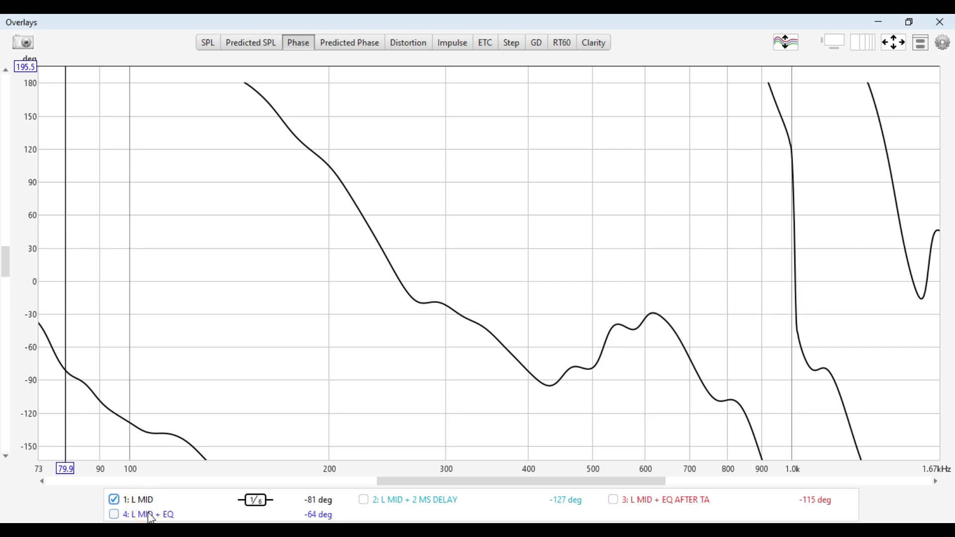
pyautogui.click(151, 518)
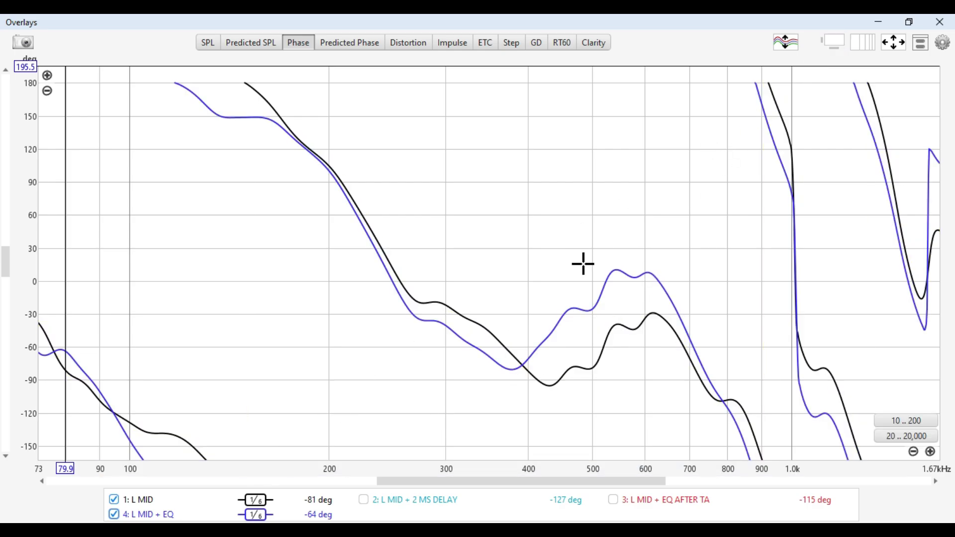
pyautogui.click(945, 26)
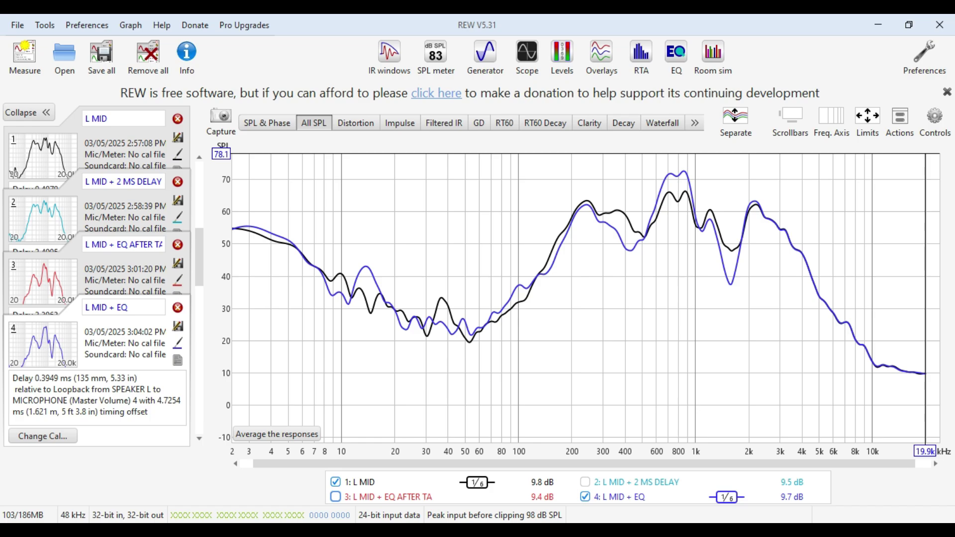
# Switch to DSP PC-Tool, set the Front L Mid output's delay to 2.00 ms, and return to REW without closing the tool
pyautogui.hotkey('alt', 'Tab')
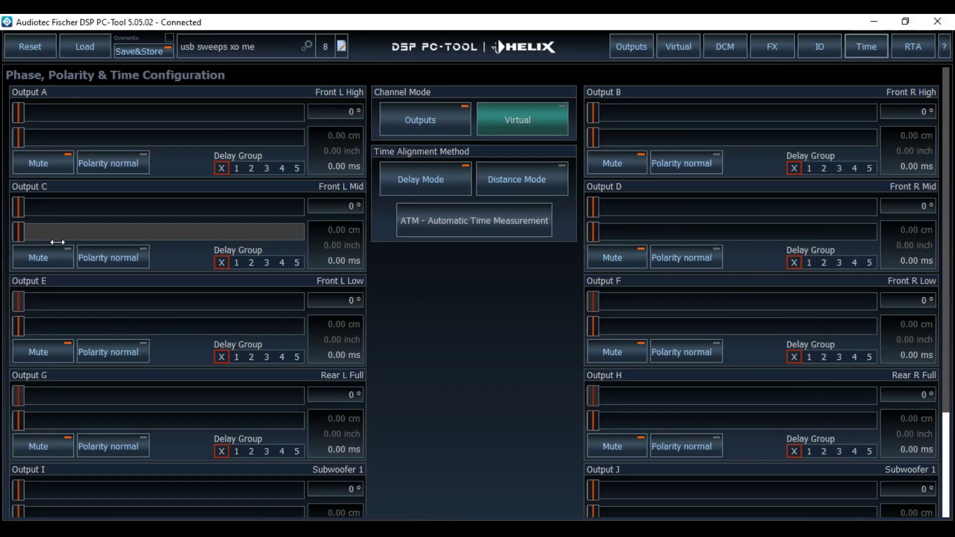
pyautogui.moveTo(21, 231); pyautogui.dragTo(45, 230)
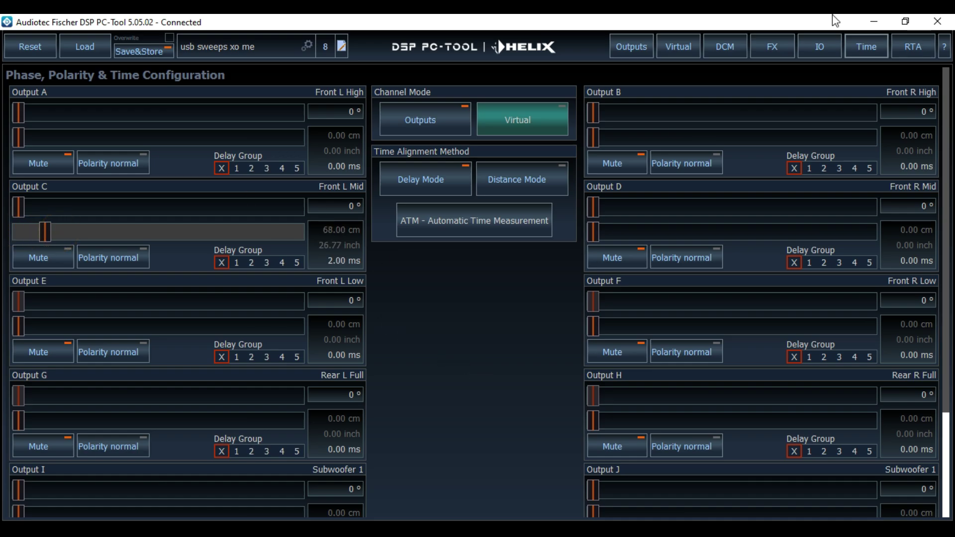
pyautogui.click(938, 22)
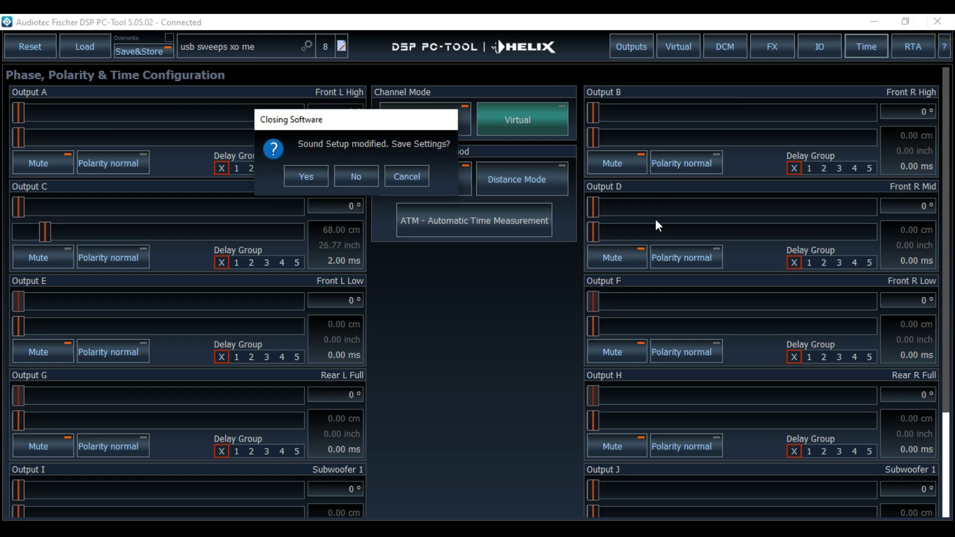
pyautogui.click(410, 174)
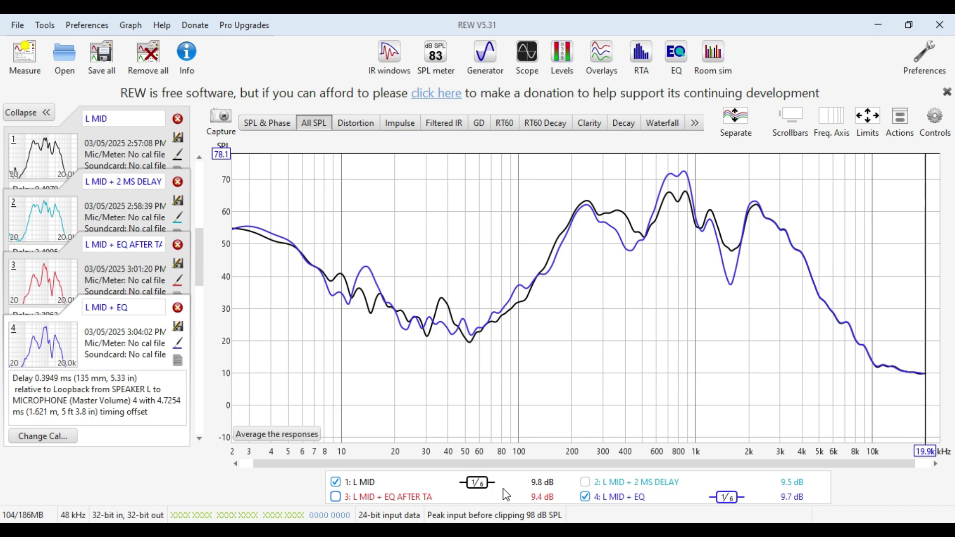
# Run a new SPL sweep measurement named L MID + EQ BEFORE TA, keeping the existing sweep and timing settings
pyautogui.click(24, 56)
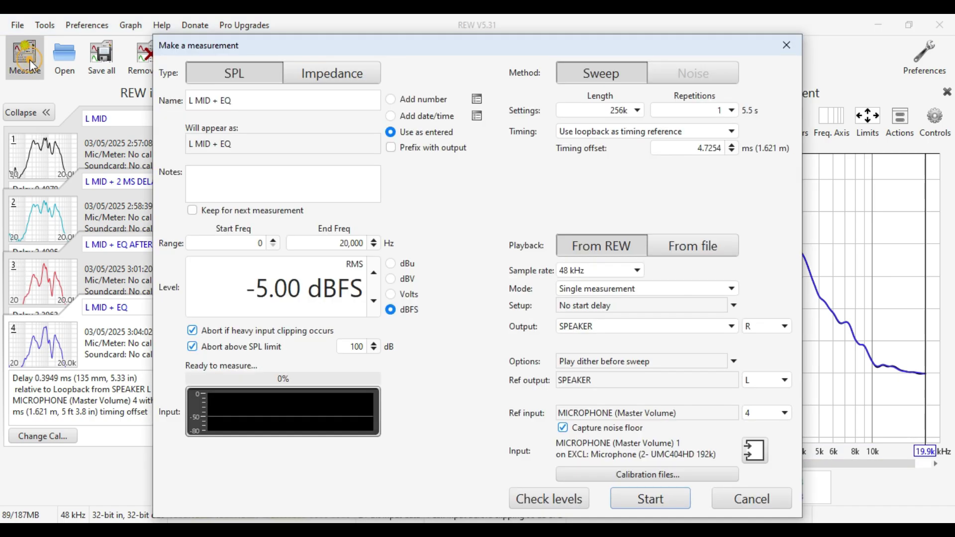
pyautogui.tripleClick(253, 101)
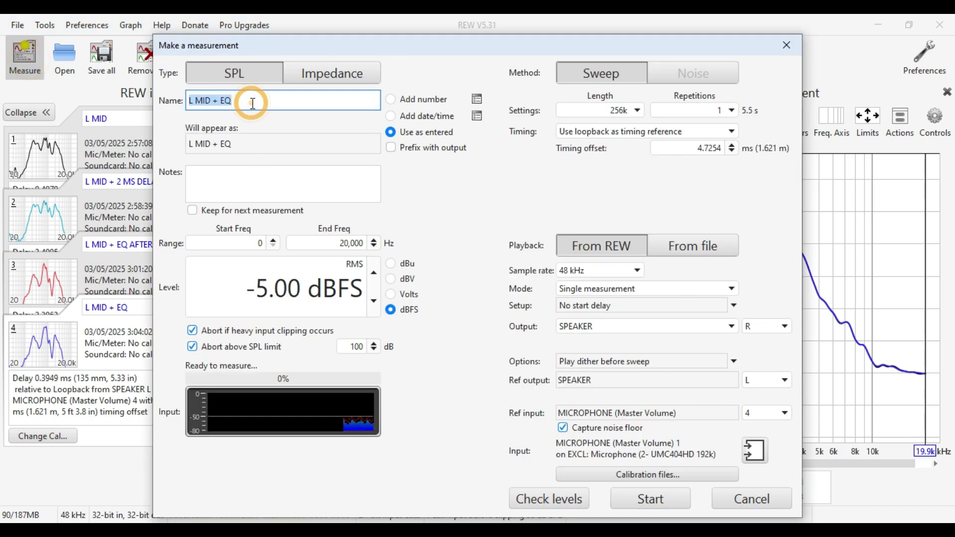
pyautogui.click(256, 101)
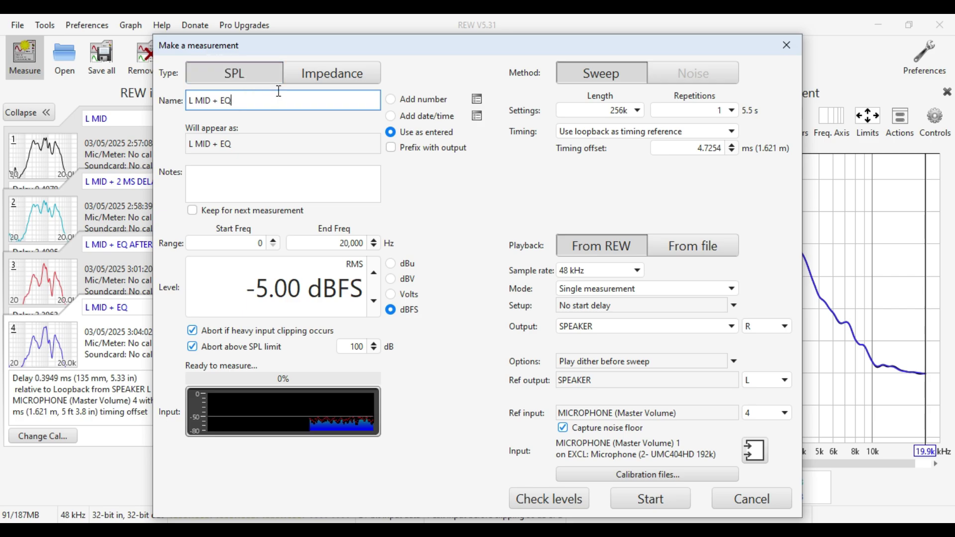
pyautogui.write('BEFOE')
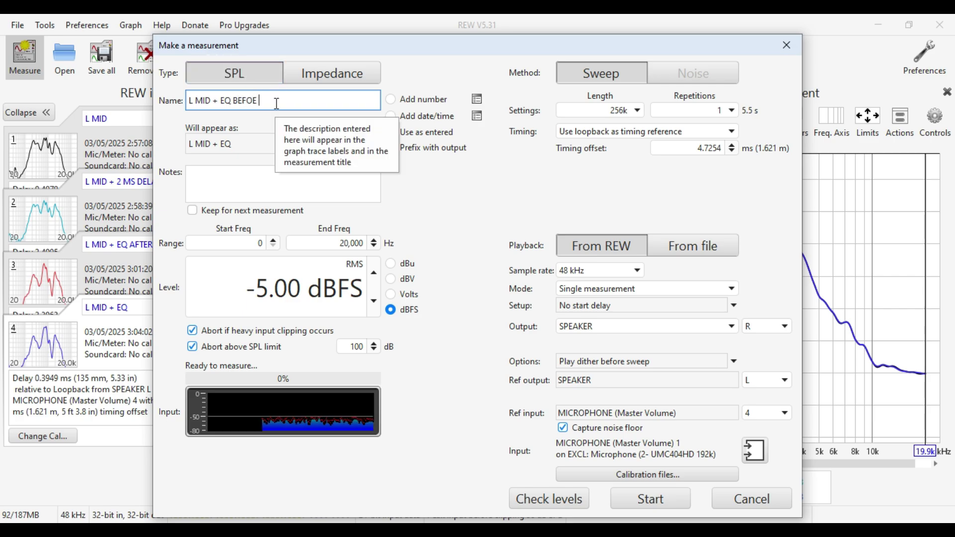
pyautogui.press('BackSpace')
pyautogui.write('R')
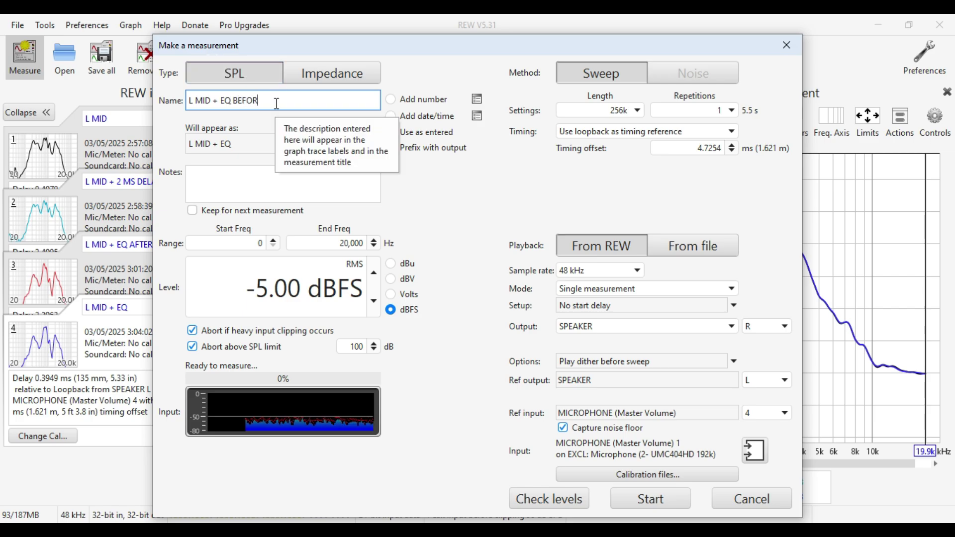
pyautogui.write('E TO')
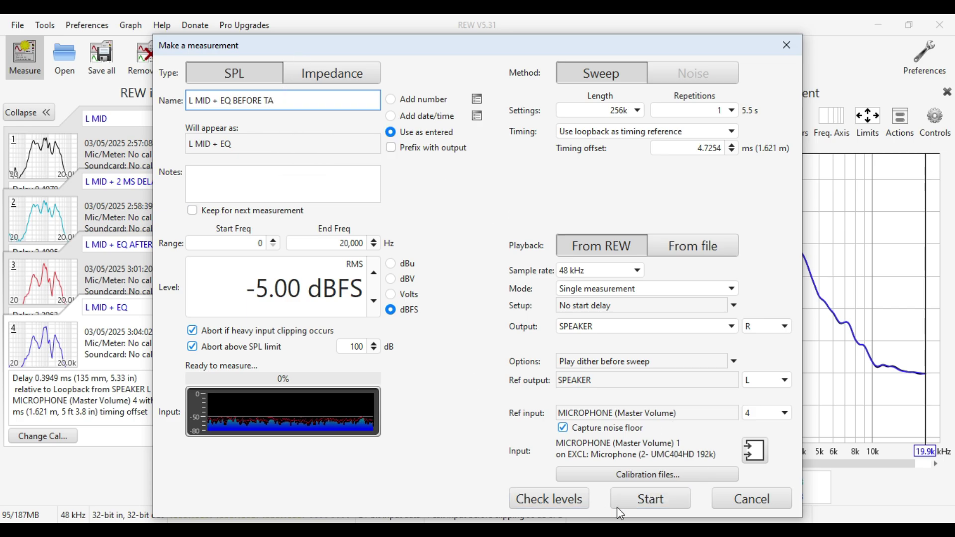
pyautogui.click(643, 499)
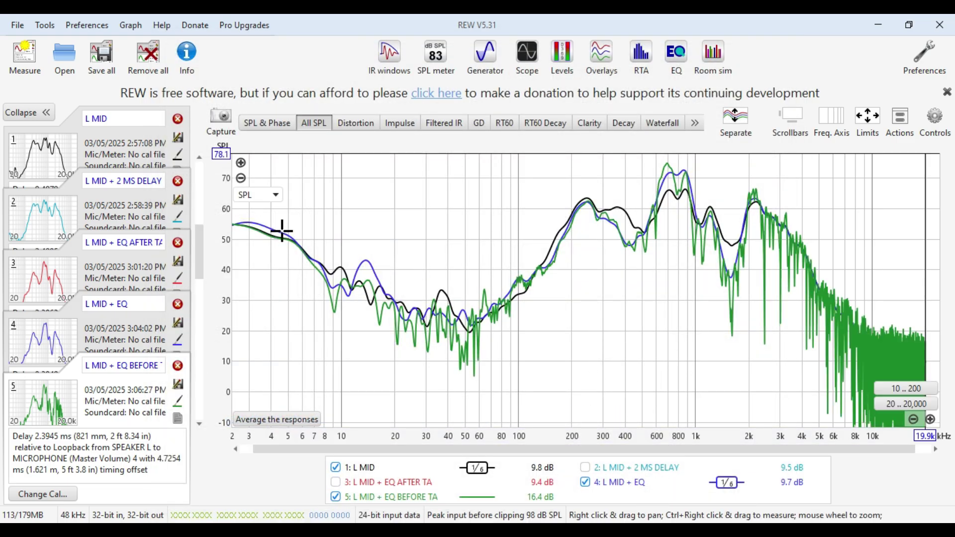
# Apply 1/6 smoothing to all selected measurements in the All SPL graph and close the graph's actions
pyautogui.click(901, 120)
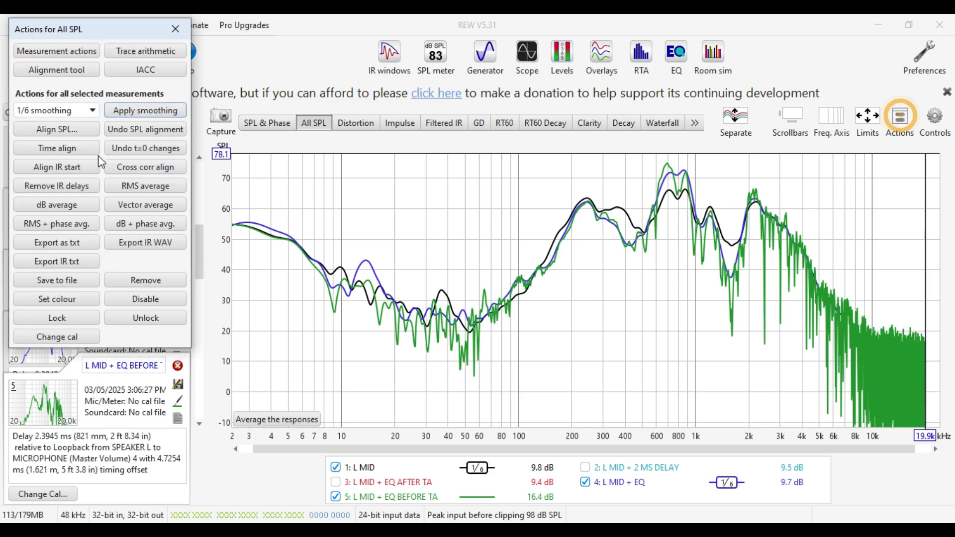
pyautogui.click(180, 111)
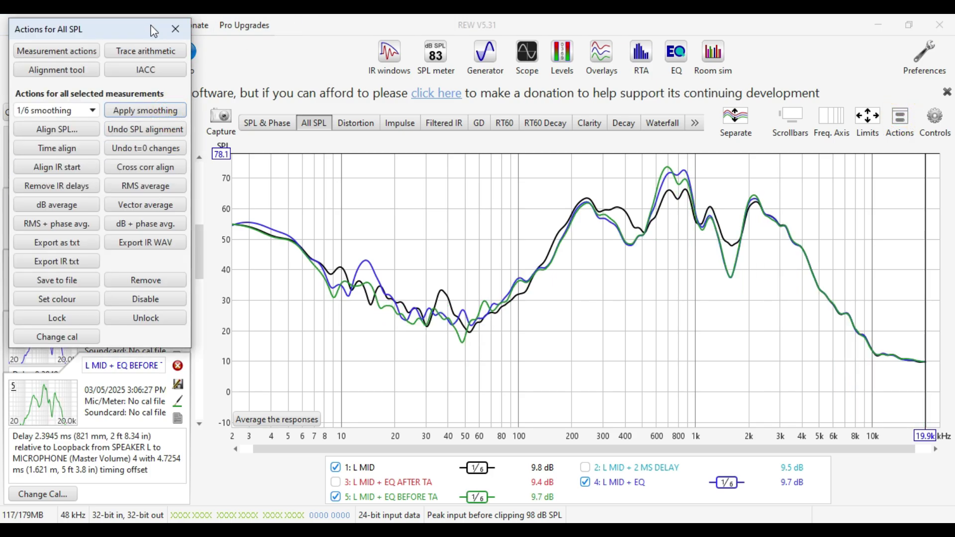
pyautogui.click(171, 28)
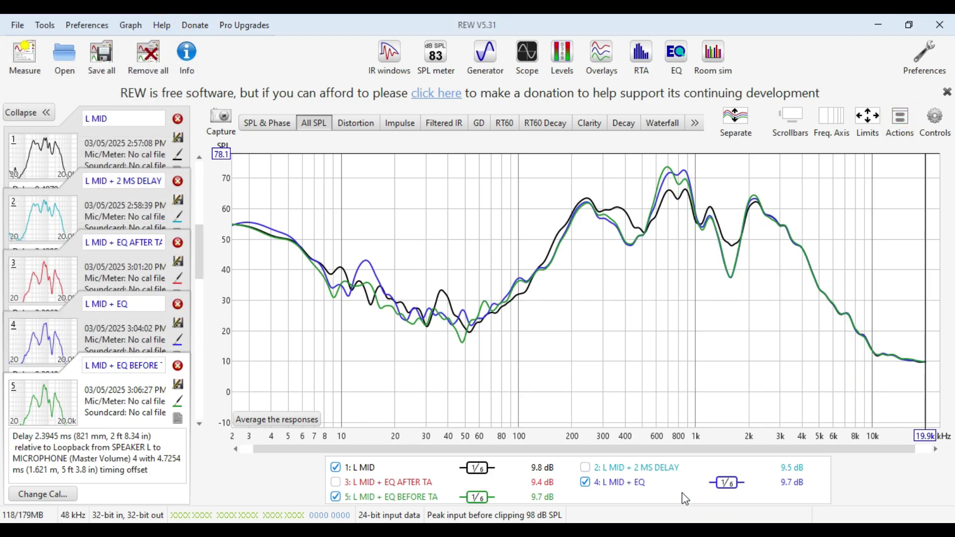
# Compare the SPL traces of L MID + EQ and L MID + EQ BEFORE TA with the L MID trace hidden
pyautogui.click(642, 485)
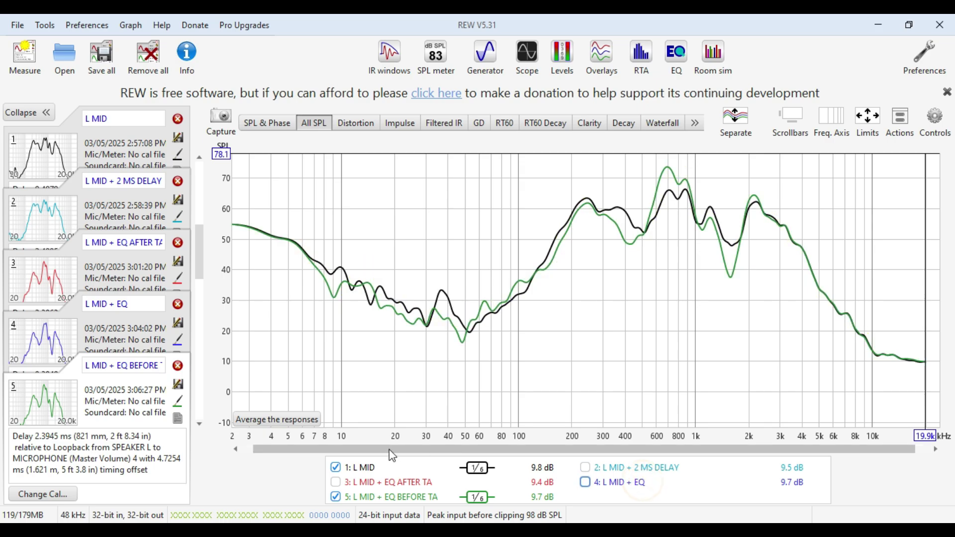
pyautogui.click(354, 468)
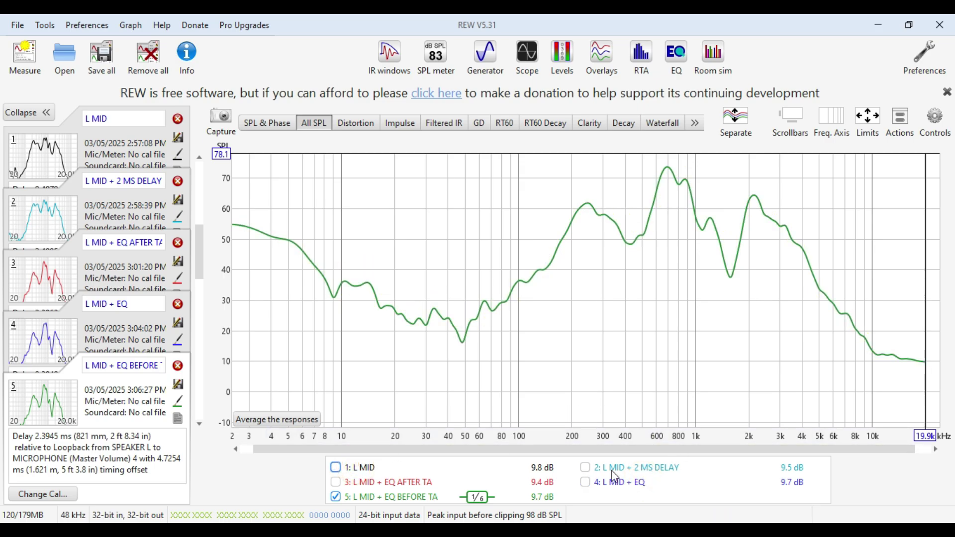
pyautogui.click(585, 483)
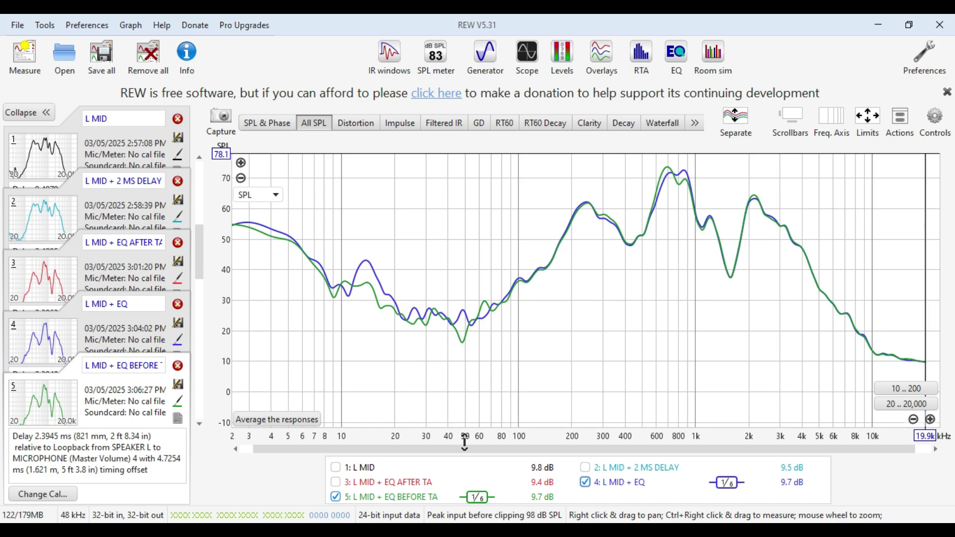
pyautogui.click(611, 483)
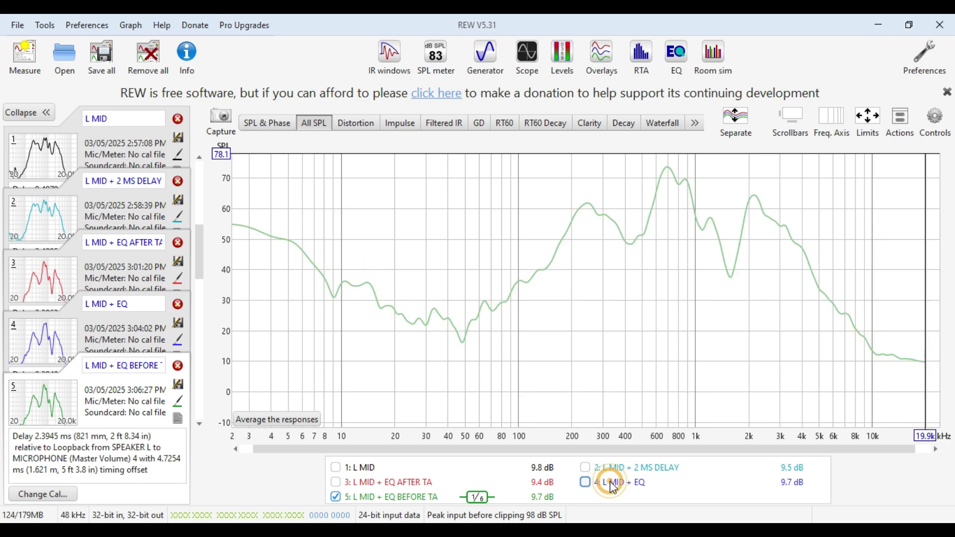
pyautogui.click(611, 483)
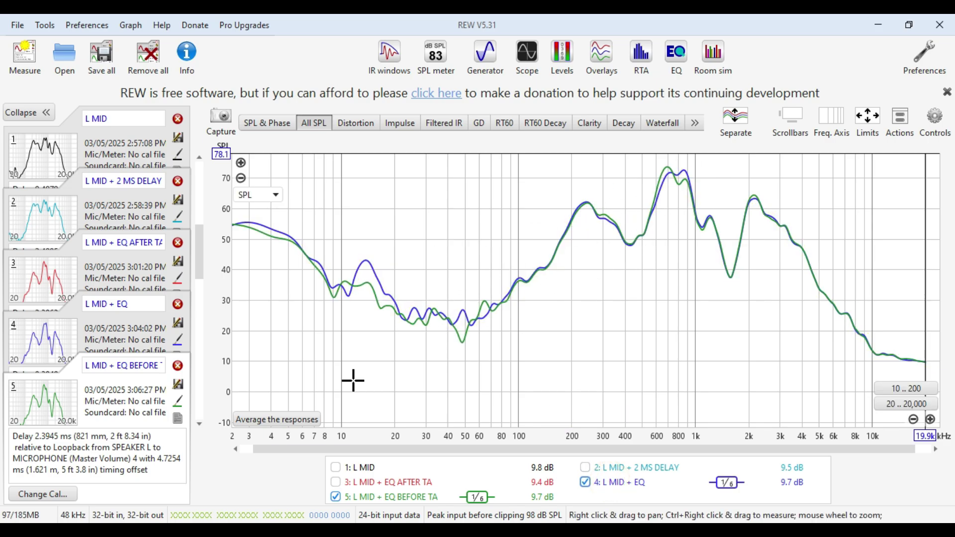
# Compare the impulse responses of L MID + EQ and L MID + EQ BEFORE TA in a maximized Overlays window, with L MID hidden
pyautogui.click(608, 55)
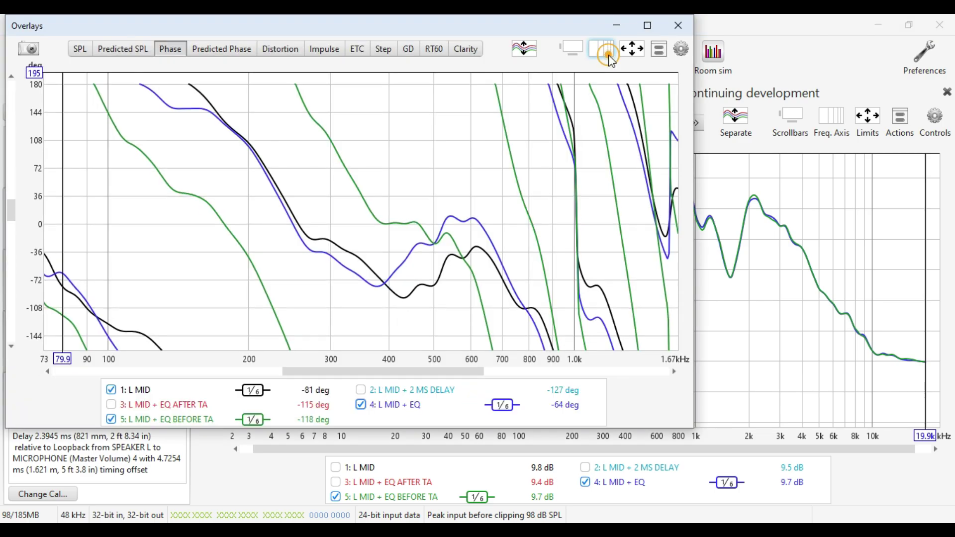
pyautogui.click(324, 49)
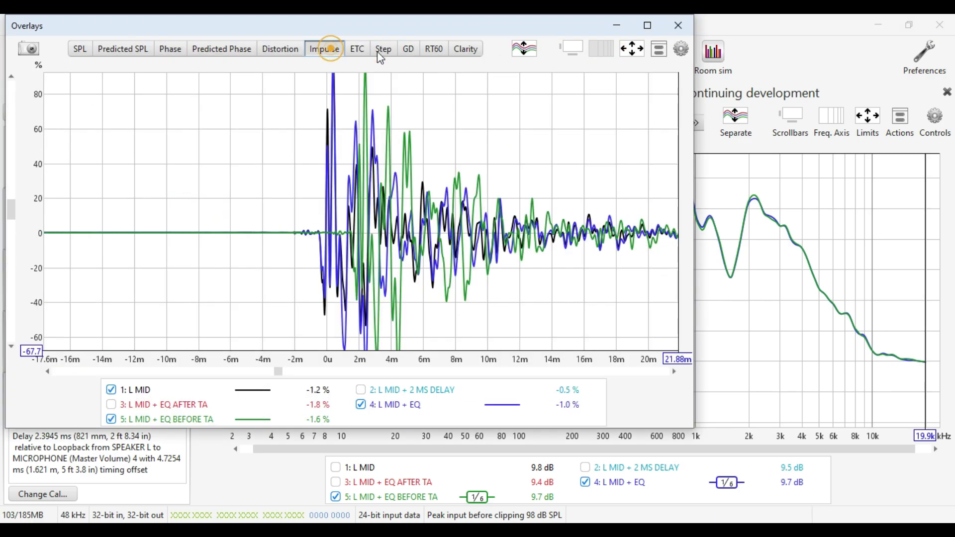
pyautogui.click(647, 25)
pyautogui.click(152, 500)
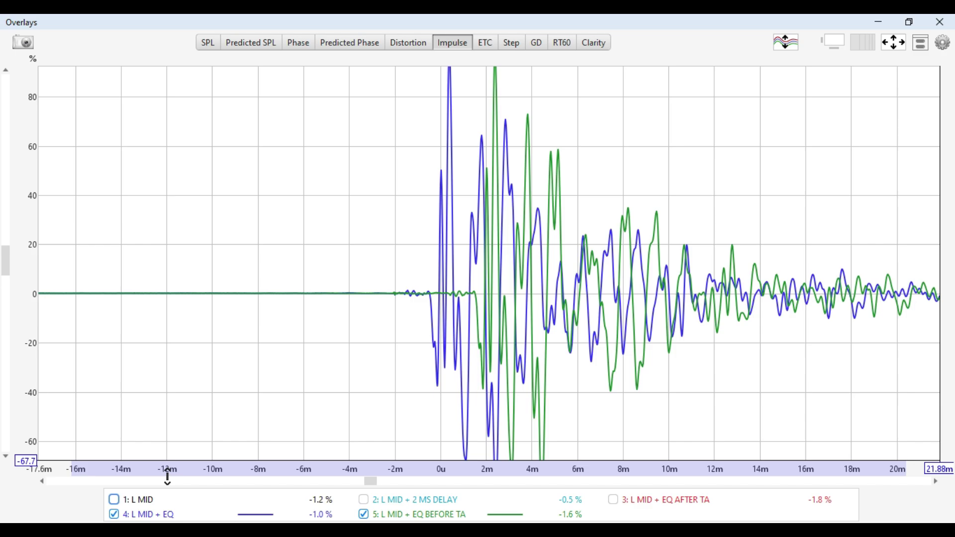
pyautogui.click(432, 514)
pyautogui.click(432, 515)
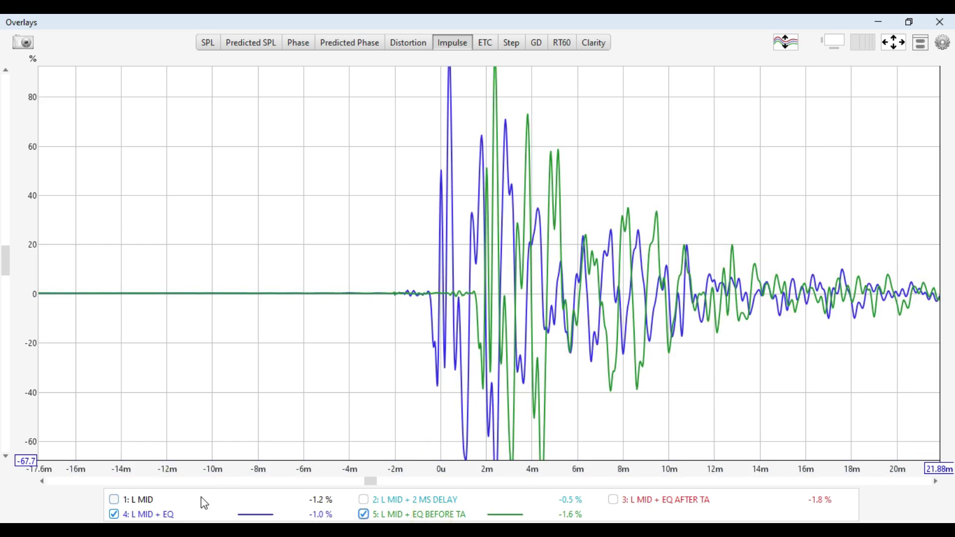
pyautogui.click(166, 515)
pyautogui.click(167, 515)
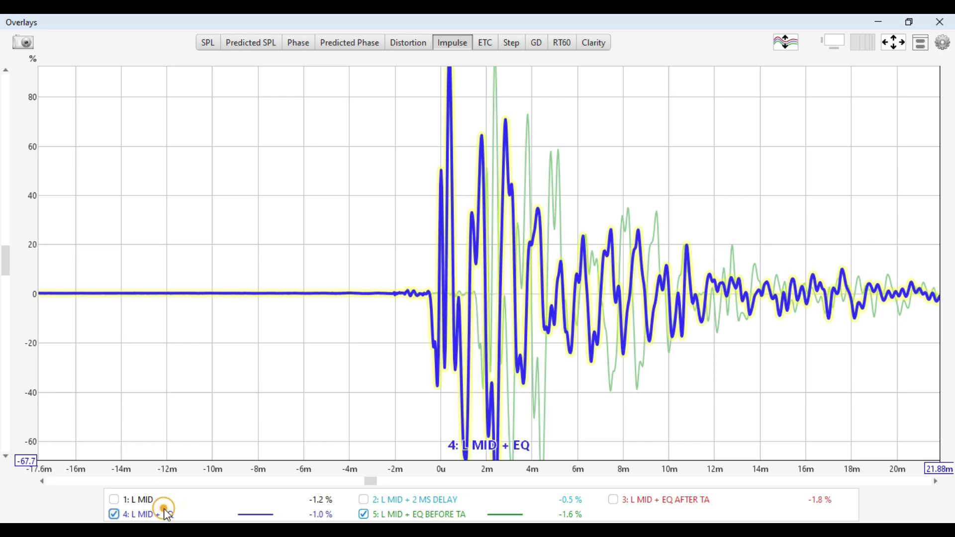
# Isolate the L MID + EQ BEFORE TA impulse response by hiding the L MID + EQ trace
pyautogui.click(437, 515)
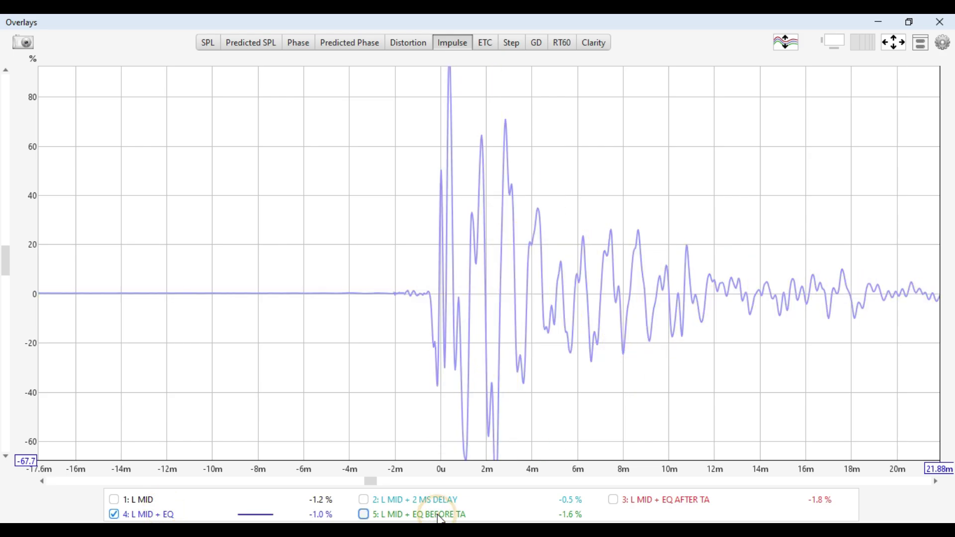
pyautogui.click(154, 514)
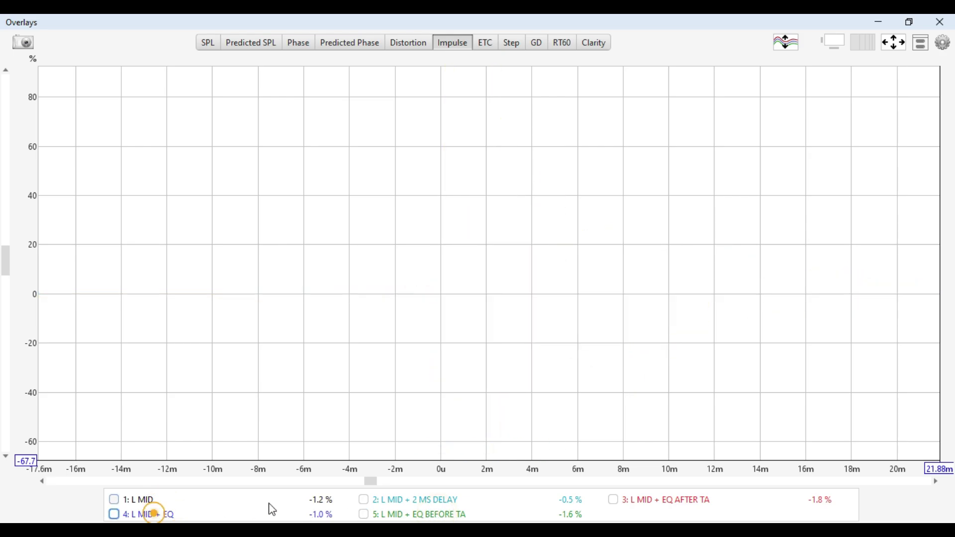
pyautogui.click(391, 514)
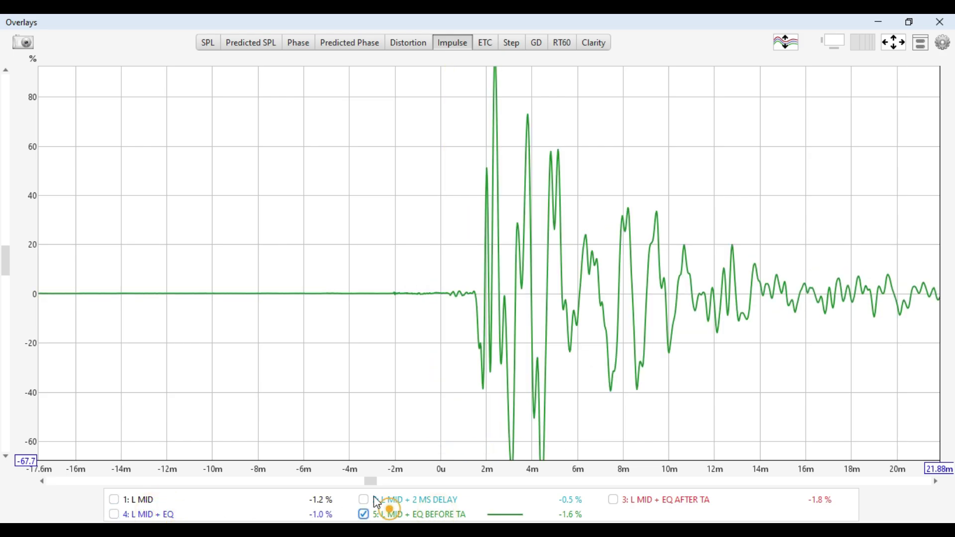
# Show the phase overlay with the L MID and L MID + EQ traces hidden, leaving only L MID + EQ BEFORE TA
pyautogui.click(299, 43)
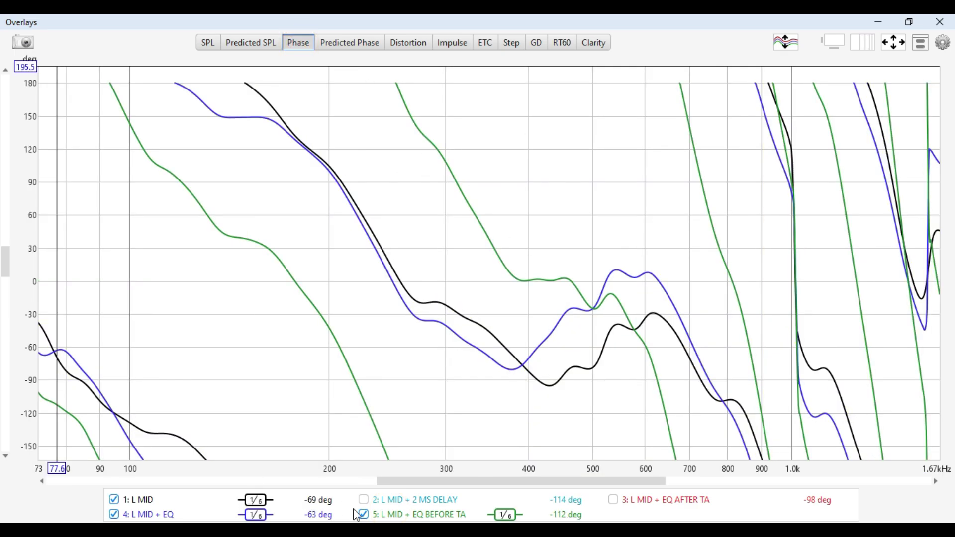
pyautogui.click(155, 502)
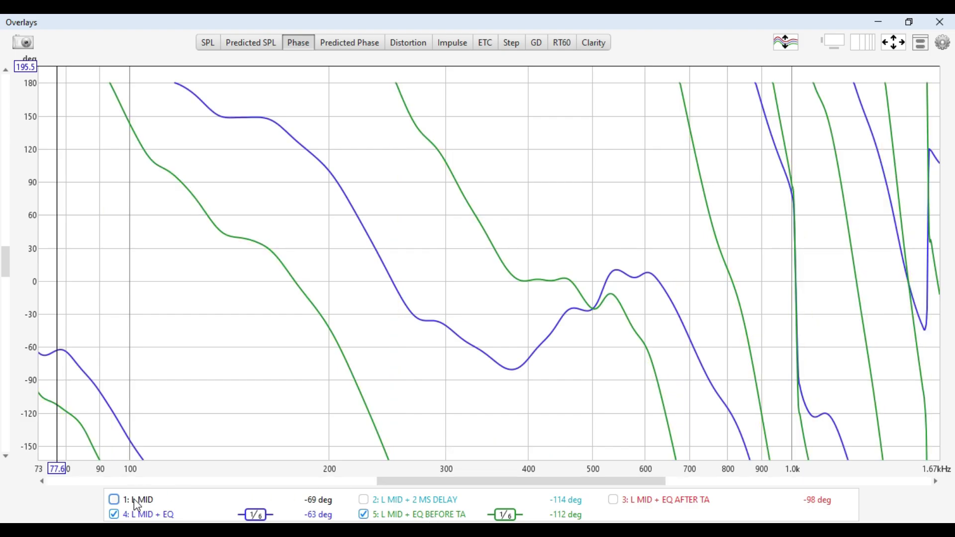
pyautogui.click(138, 514)
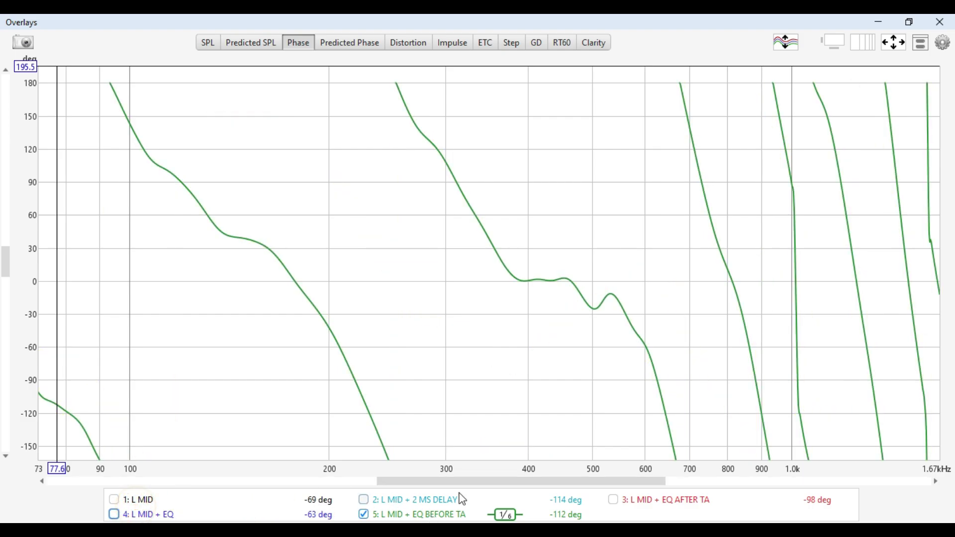
# Compare the phase of L MID + EQ AFTER TA with L MID + EQ BEFORE TA by toggling the former's trace, and minimize the Overlays window
pyautogui.click(634, 506)
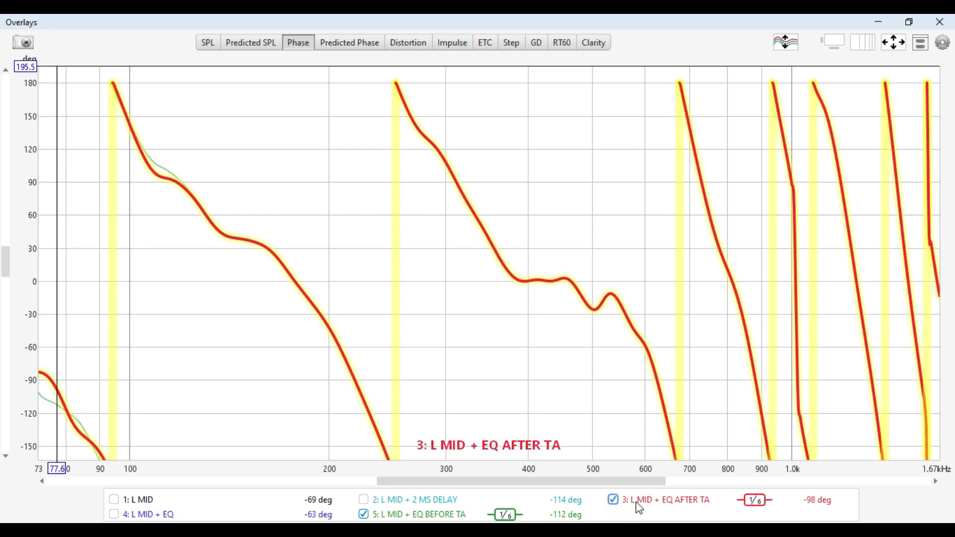
pyautogui.click(647, 506)
pyautogui.click(647, 507)
pyautogui.click(647, 506)
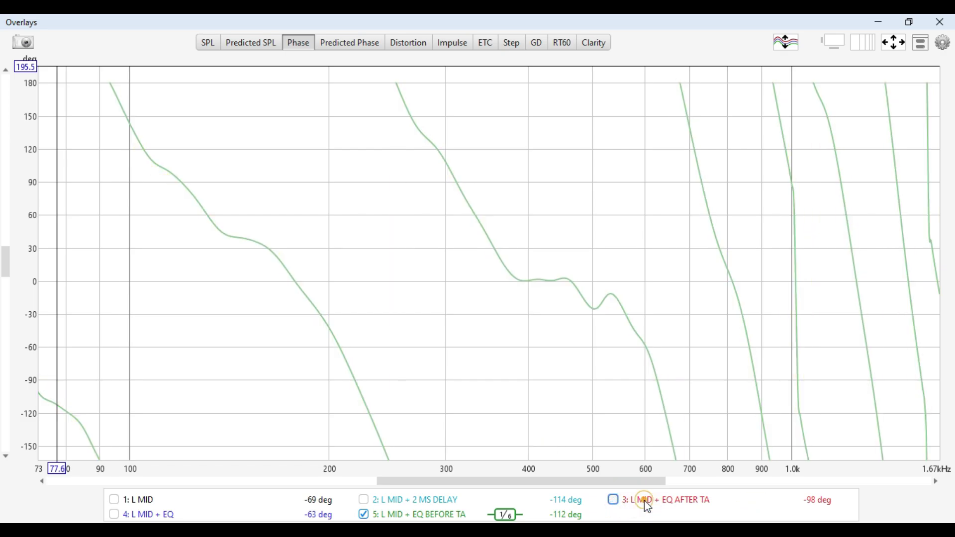
pyautogui.click(647, 506)
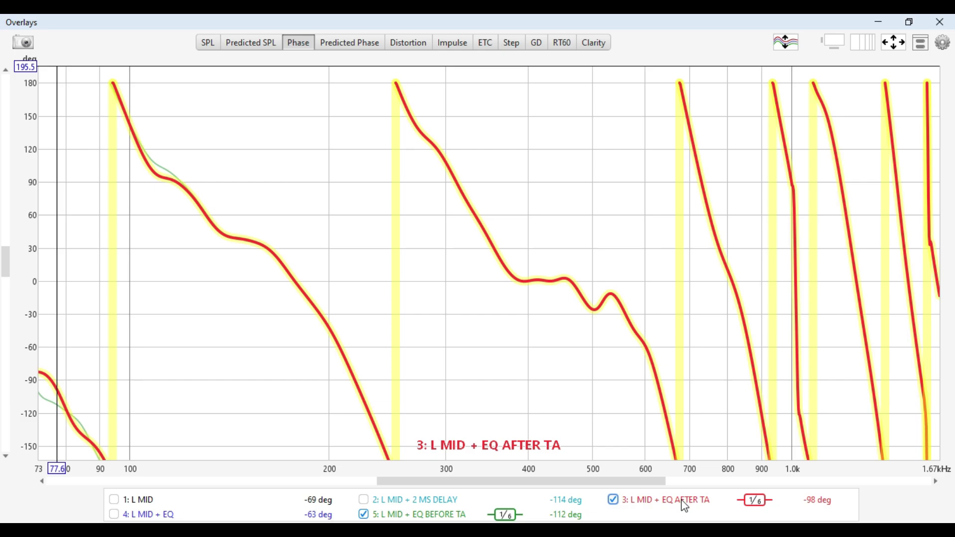
pyautogui.click(879, 22)
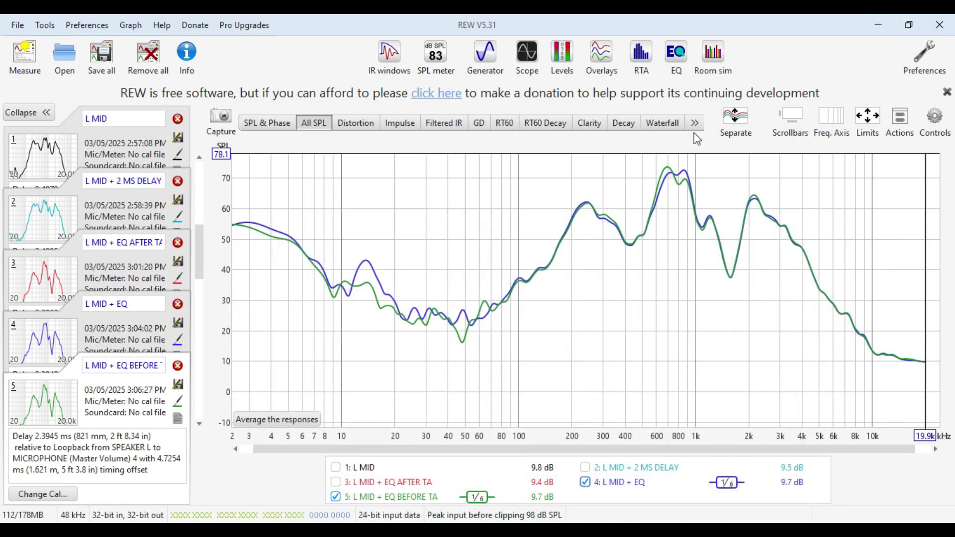